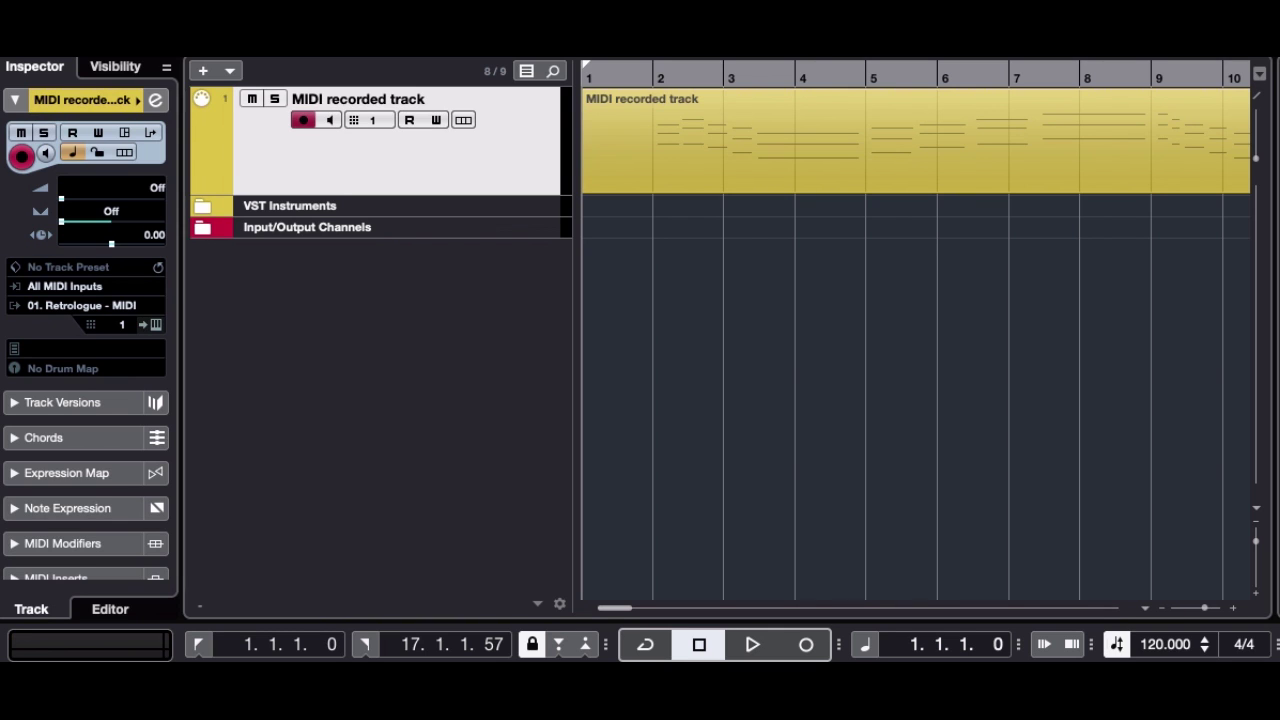
# Open the MIDI recorded track's part in the Key Editor and move all its notes to start at 1.1.1.0.
pyautogui.click(892, 155)
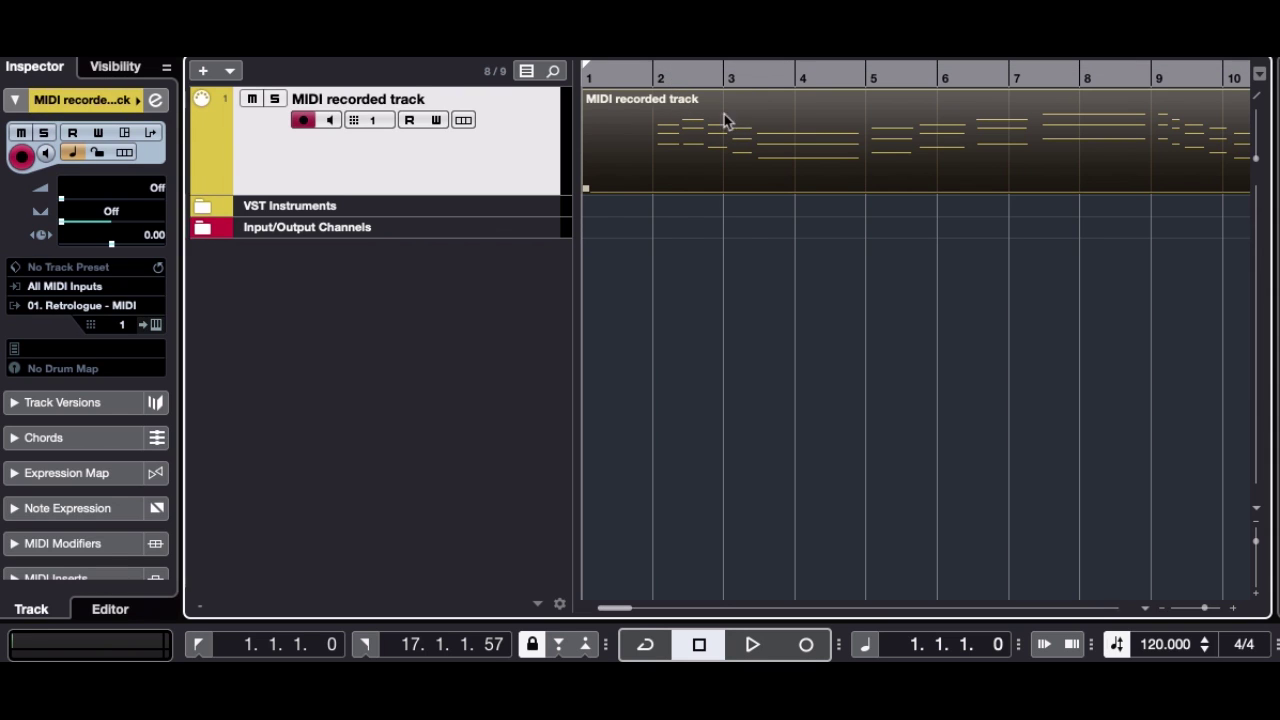
pyautogui.doubleClick(671, 168)
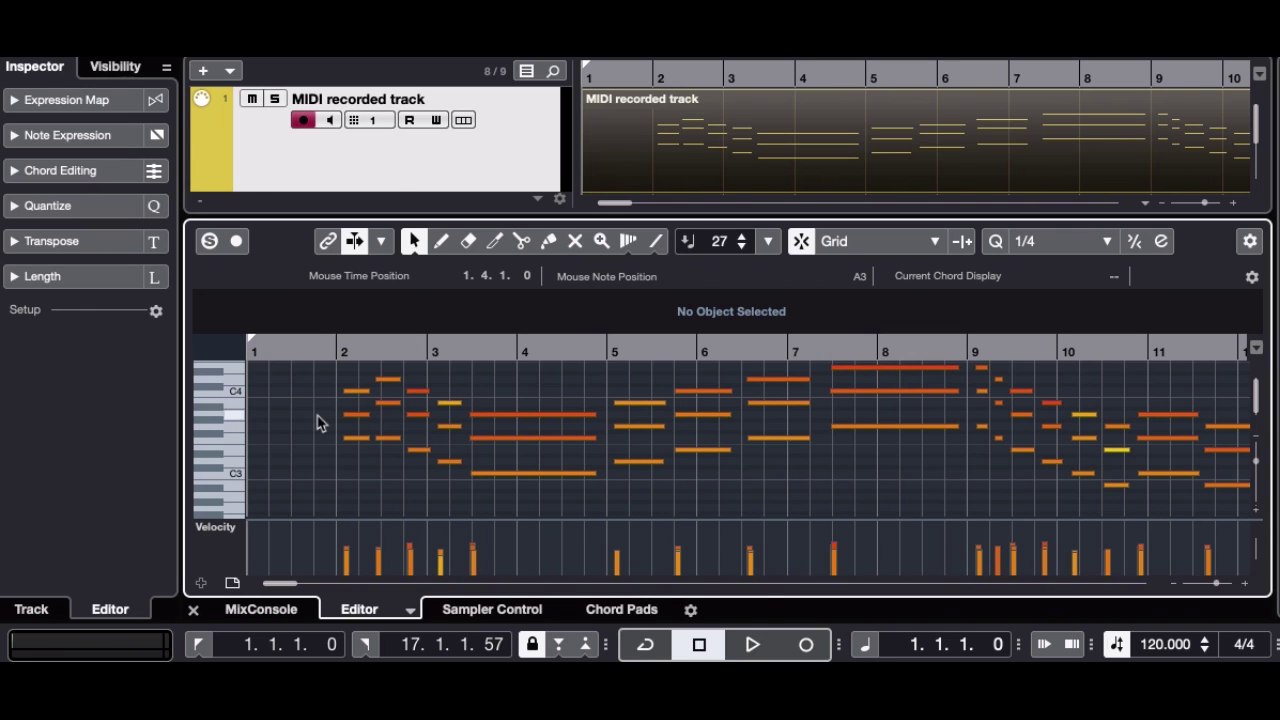
pyautogui.hotkey('ctrl', 'a')
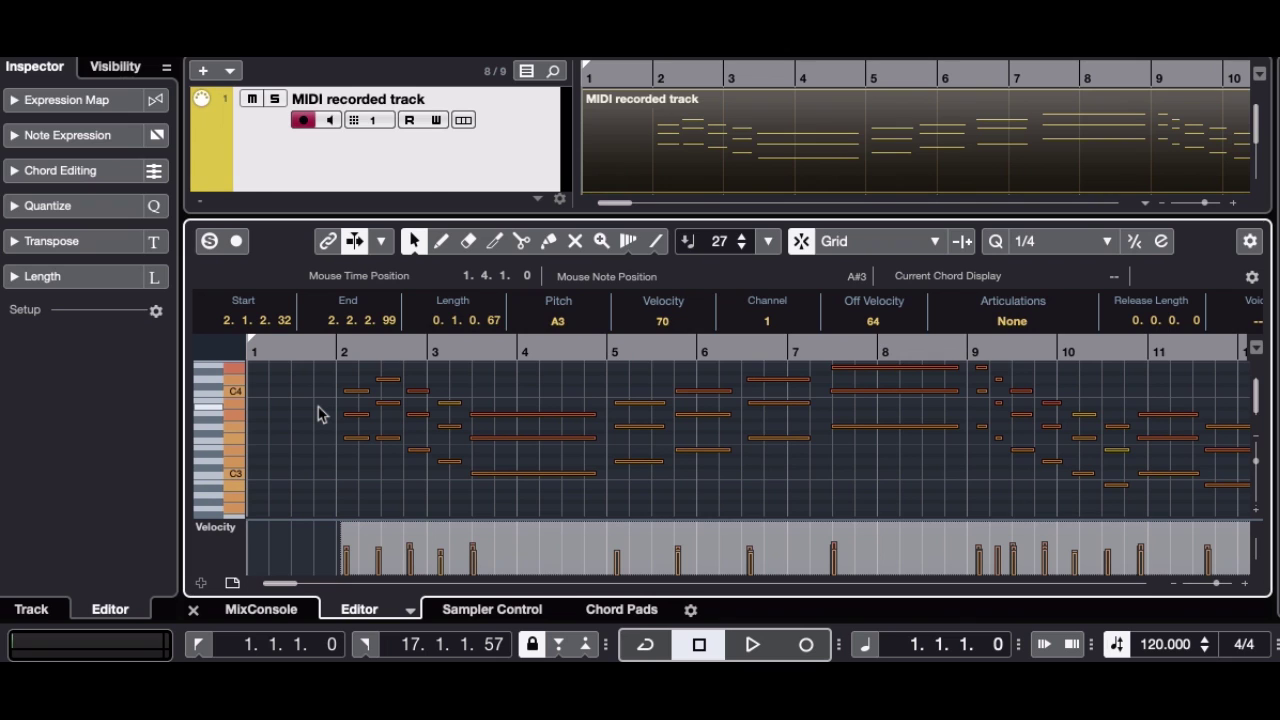
pyautogui.click(228, 320)
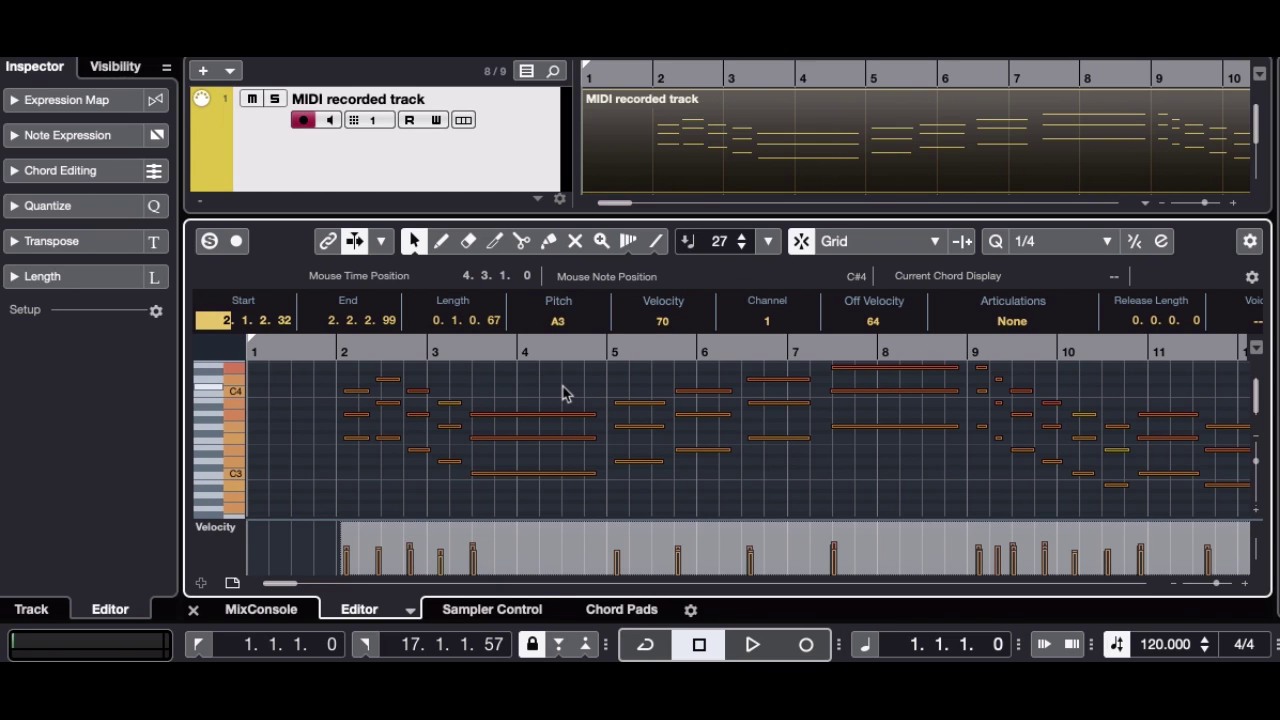
pyautogui.write('1')
pyautogui.press('.')
pyautogui.press('.')
pyautogui.write('1')
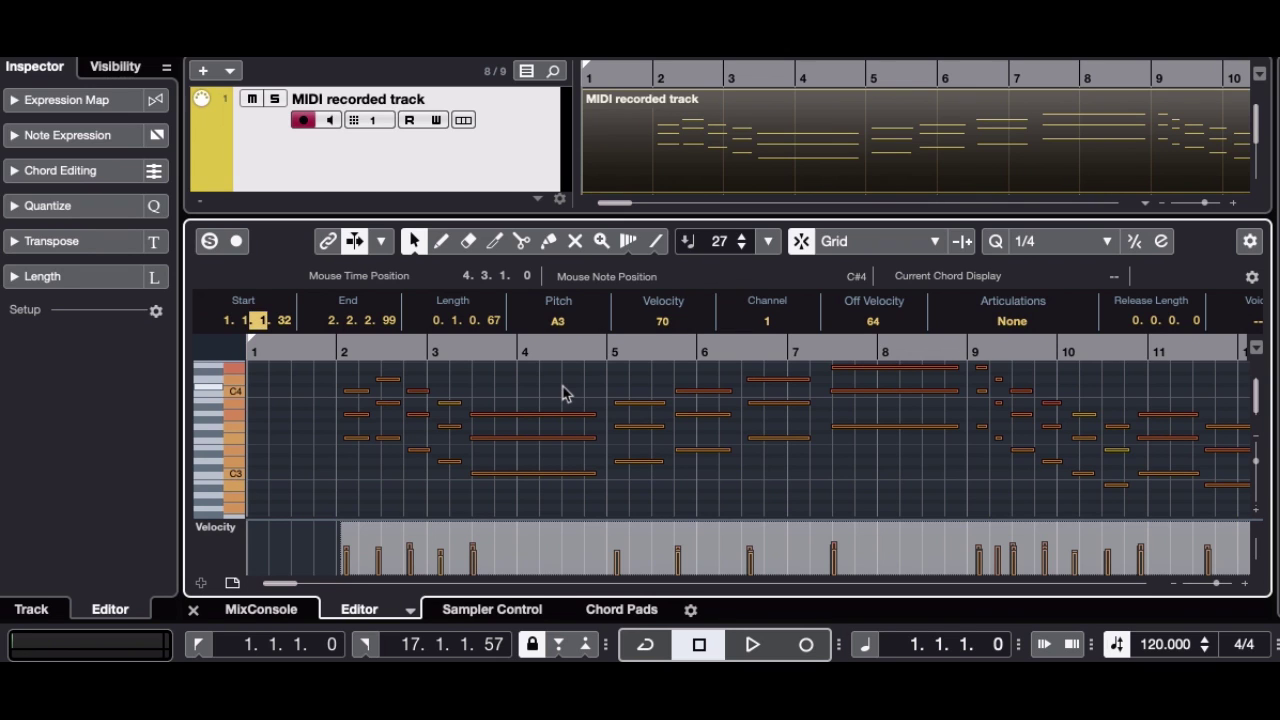
pyautogui.press('.')
pyautogui.write('0')
pyautogui.press('Return')
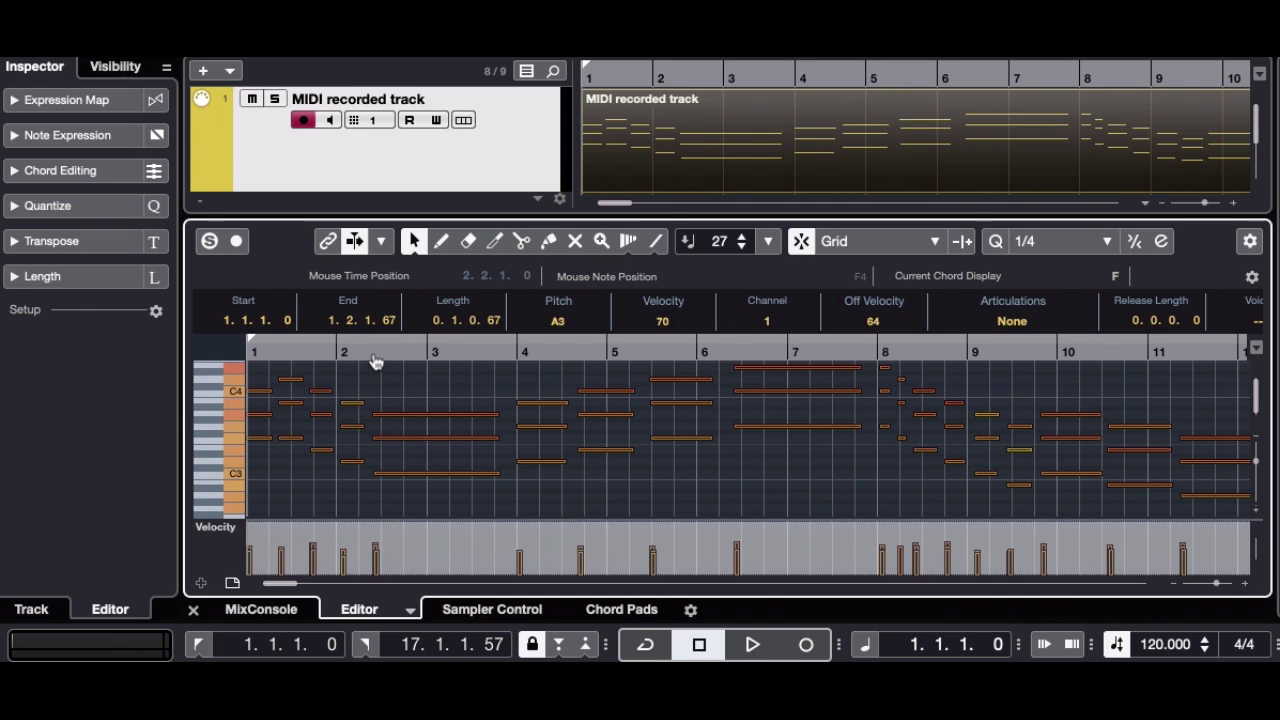
# View the recorded part as notation in the Score Editor, then close the score.
pyautogui.press('super+r')
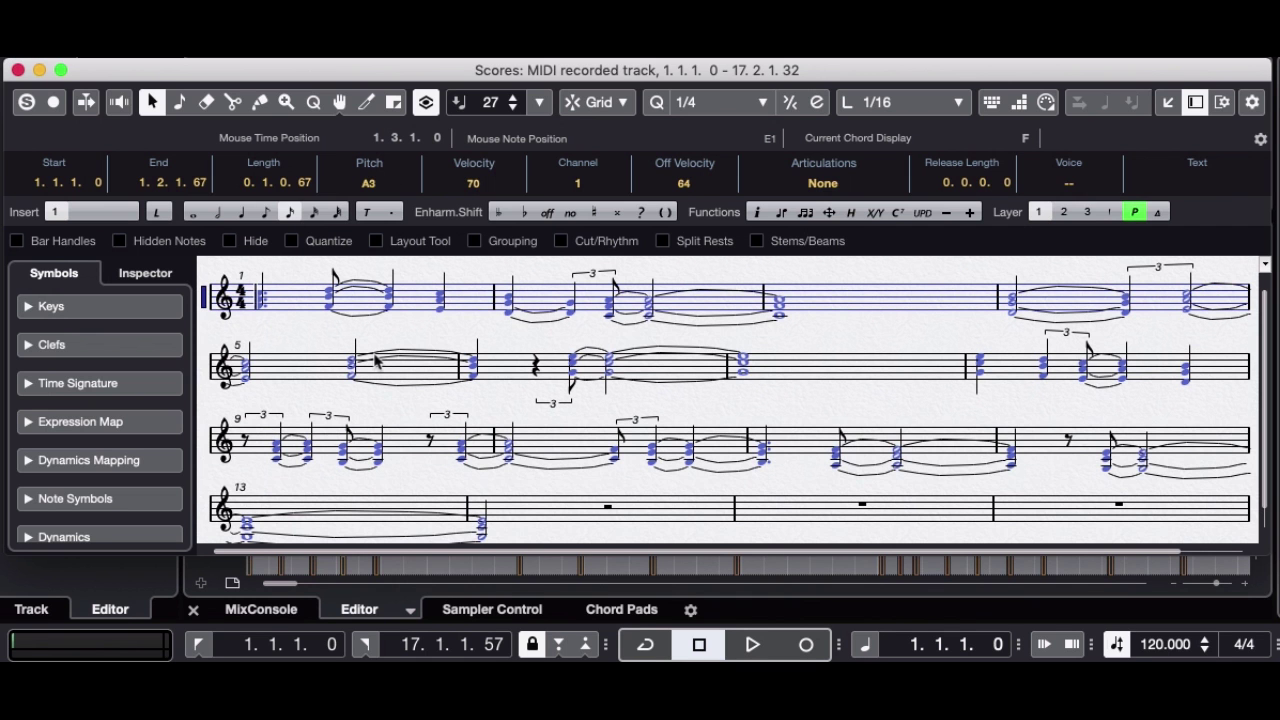
pyautogui.click(19, 70)
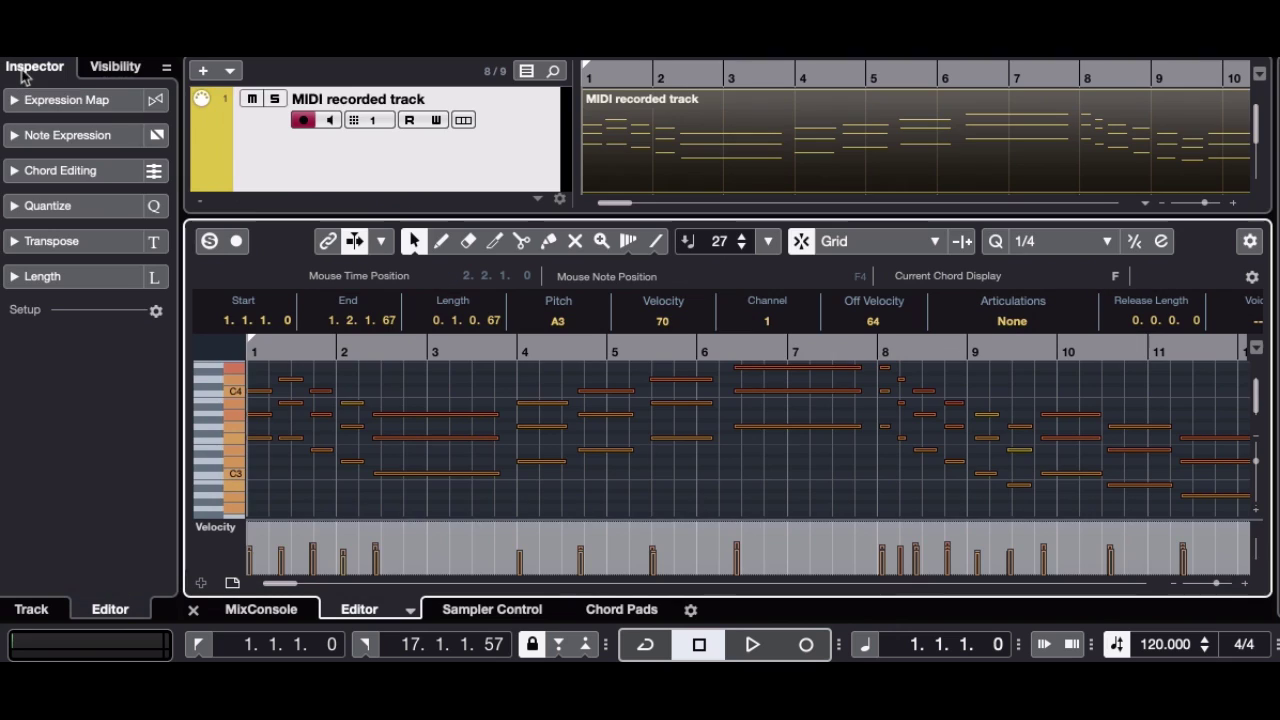
# Add a Tempo track to the project.
pyautogui.click(379, 172)
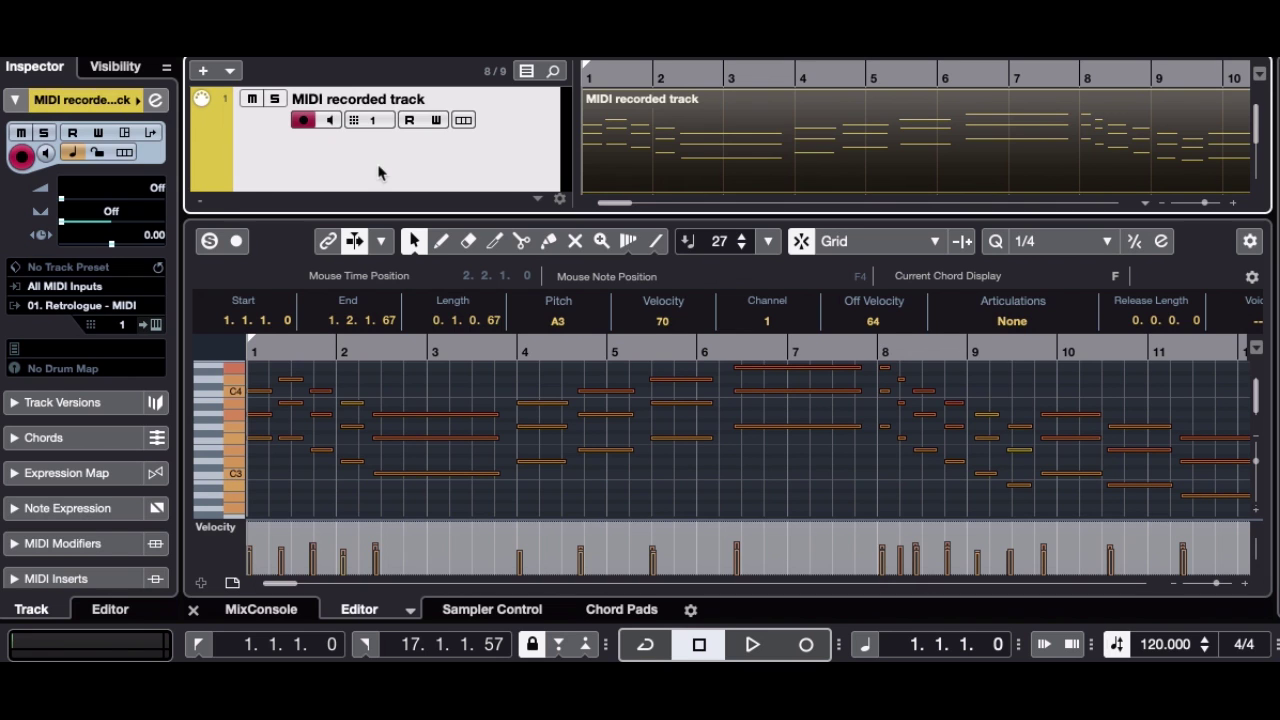
pyautogui.rightClick(379, 172)
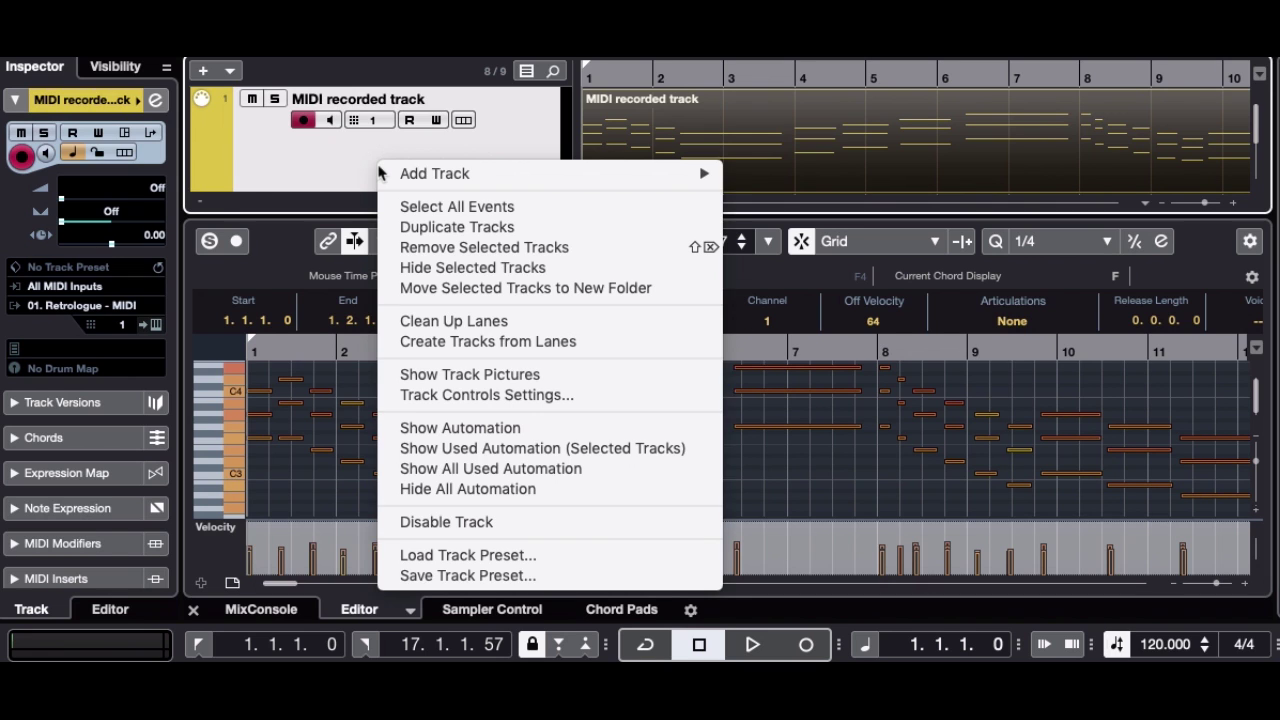
pyautogui.moveTo(396, 177)
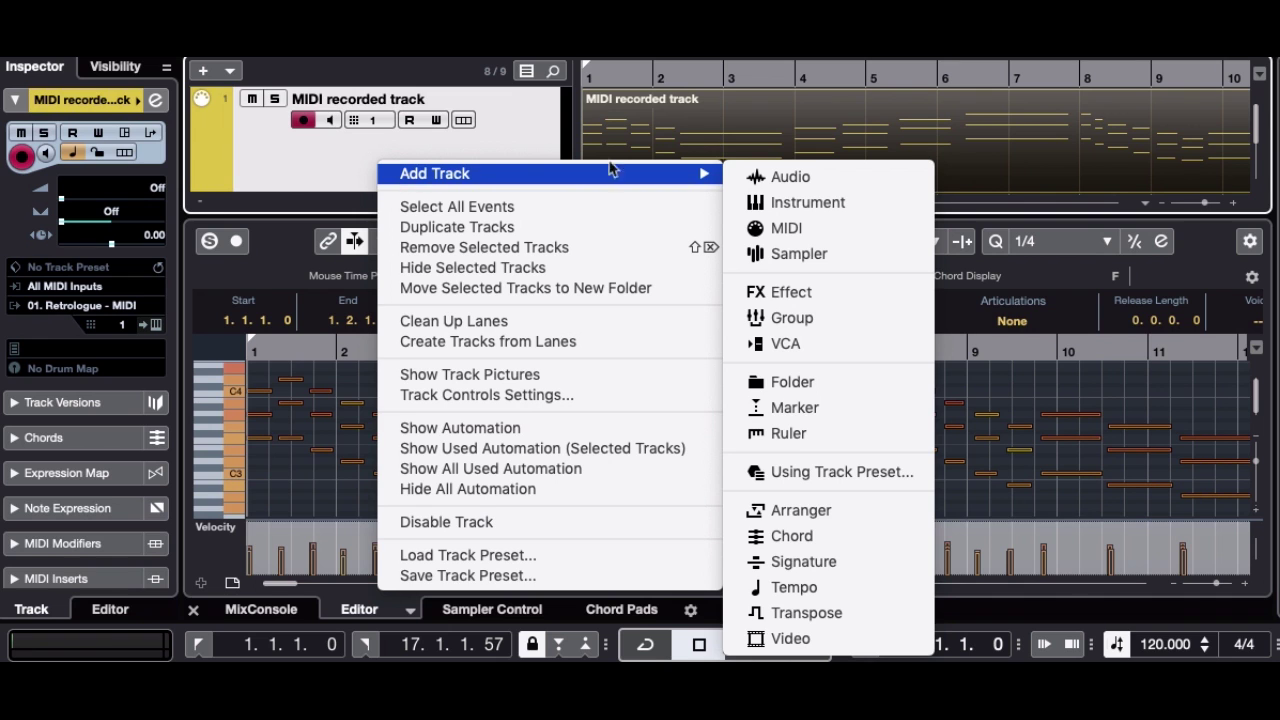
pyautogui.click(790, 592)
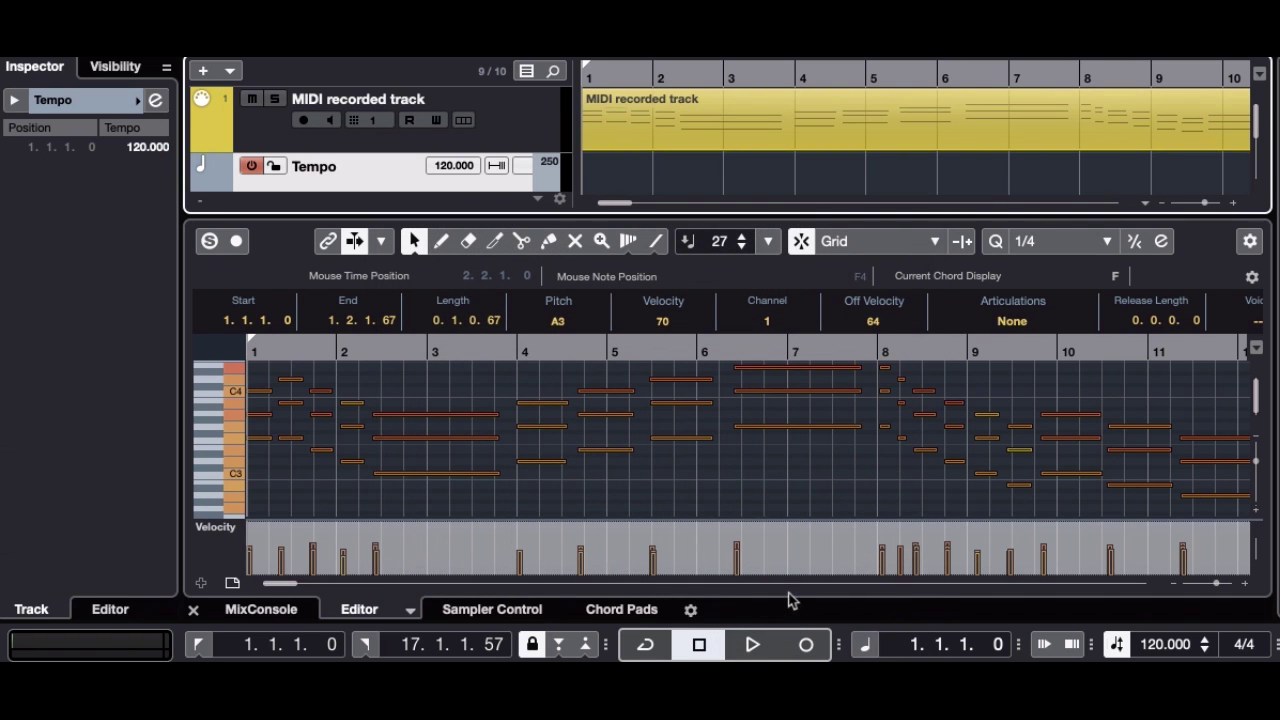
# Switch the MIDI recorded track's time base from musical to linear.
pyautogui.scroll(-2, 235, 140)
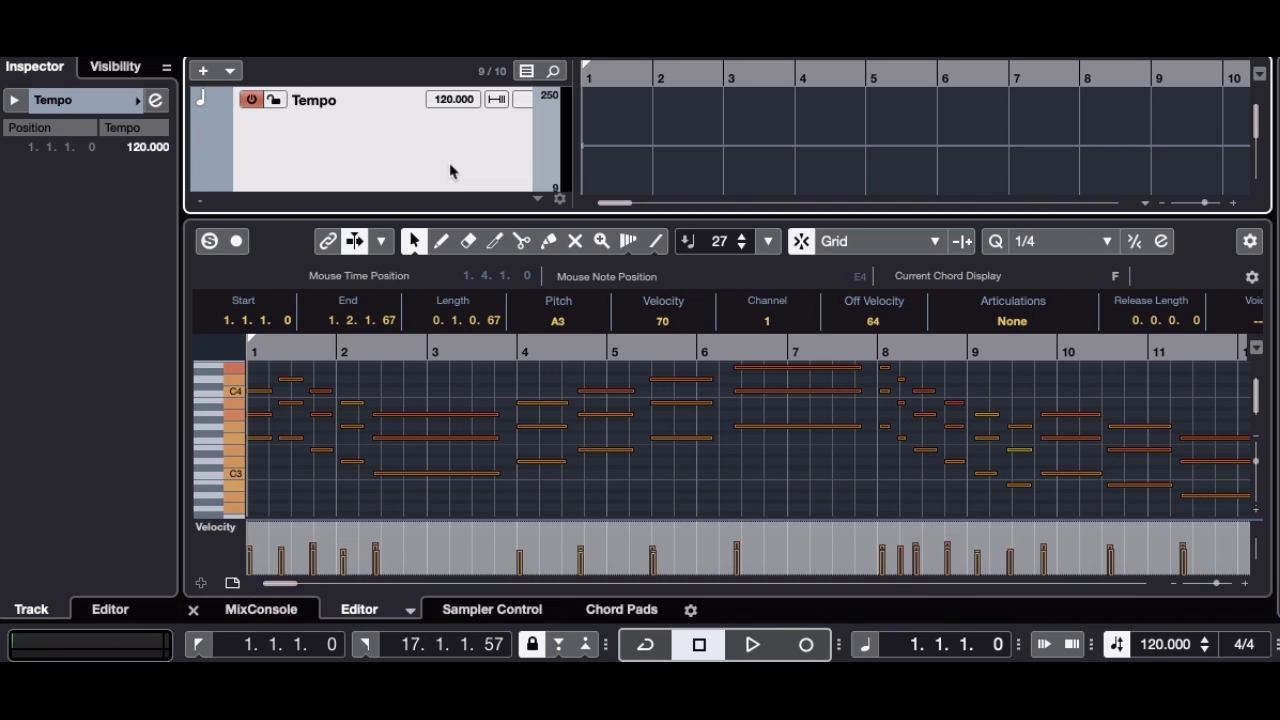
pyautogui.scroll(-4, 450, 172)
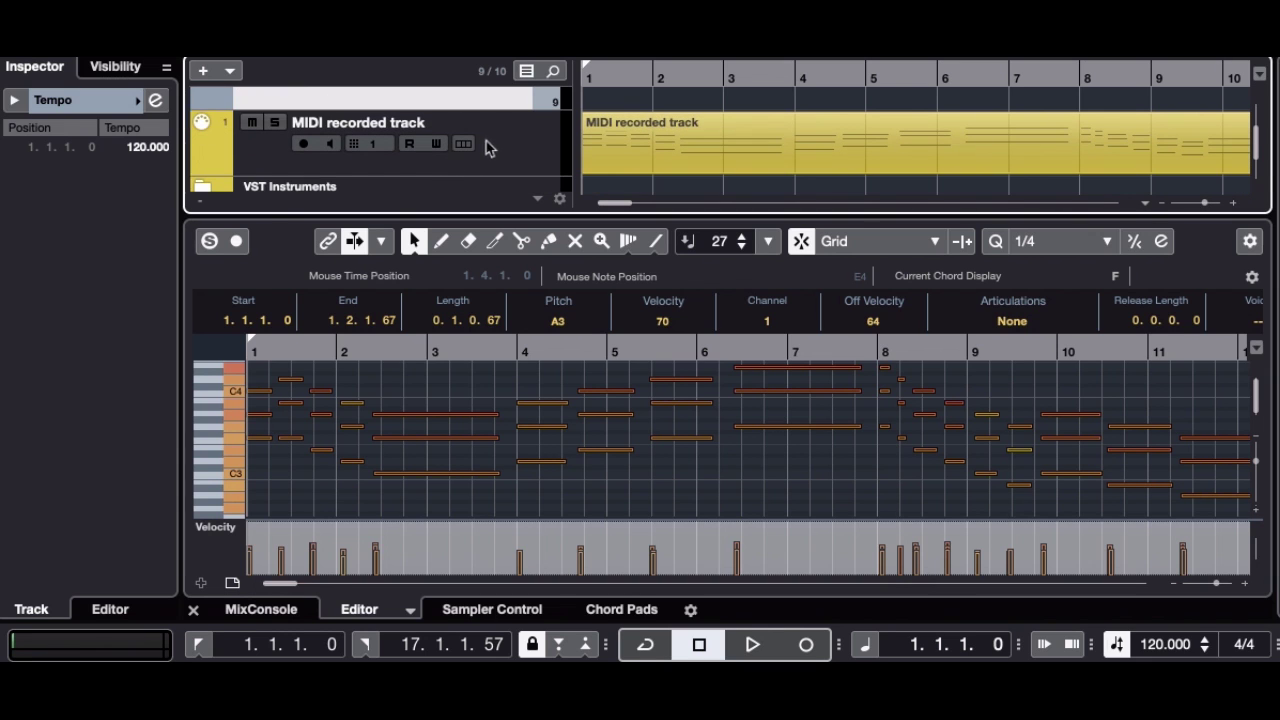
pyautogui.click(503, 148)
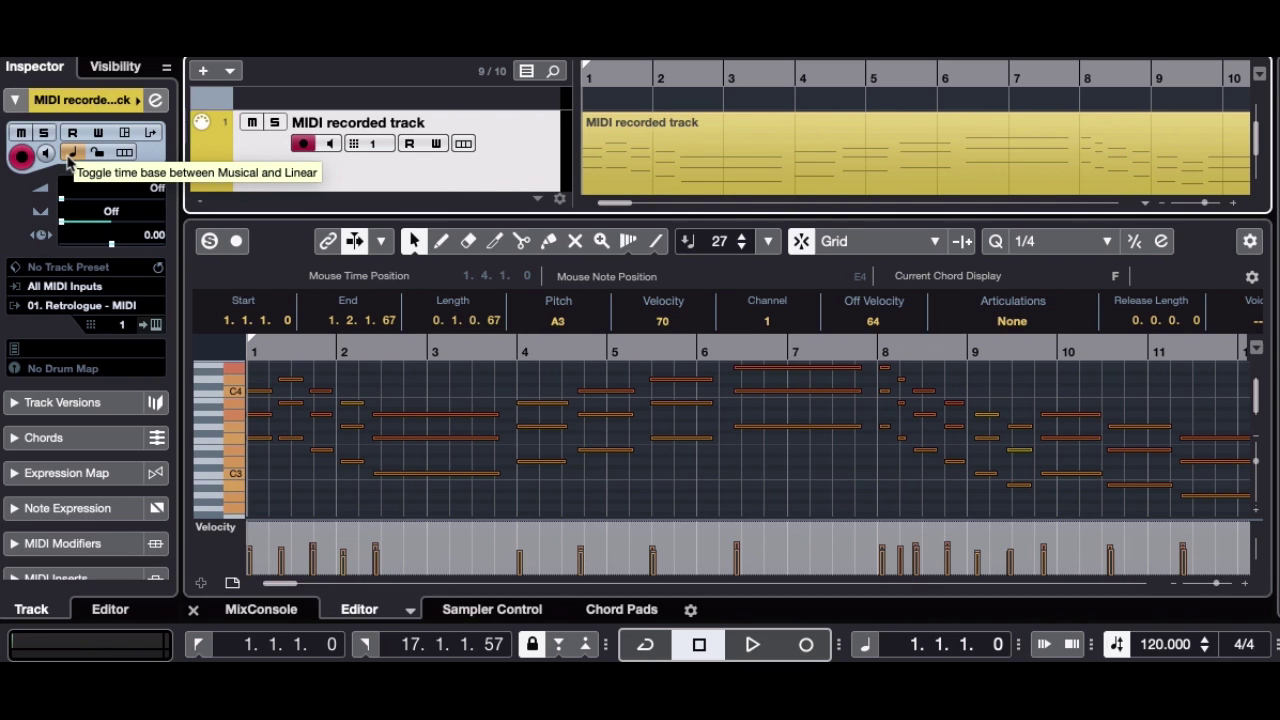
pyautogui.click(72, 153)
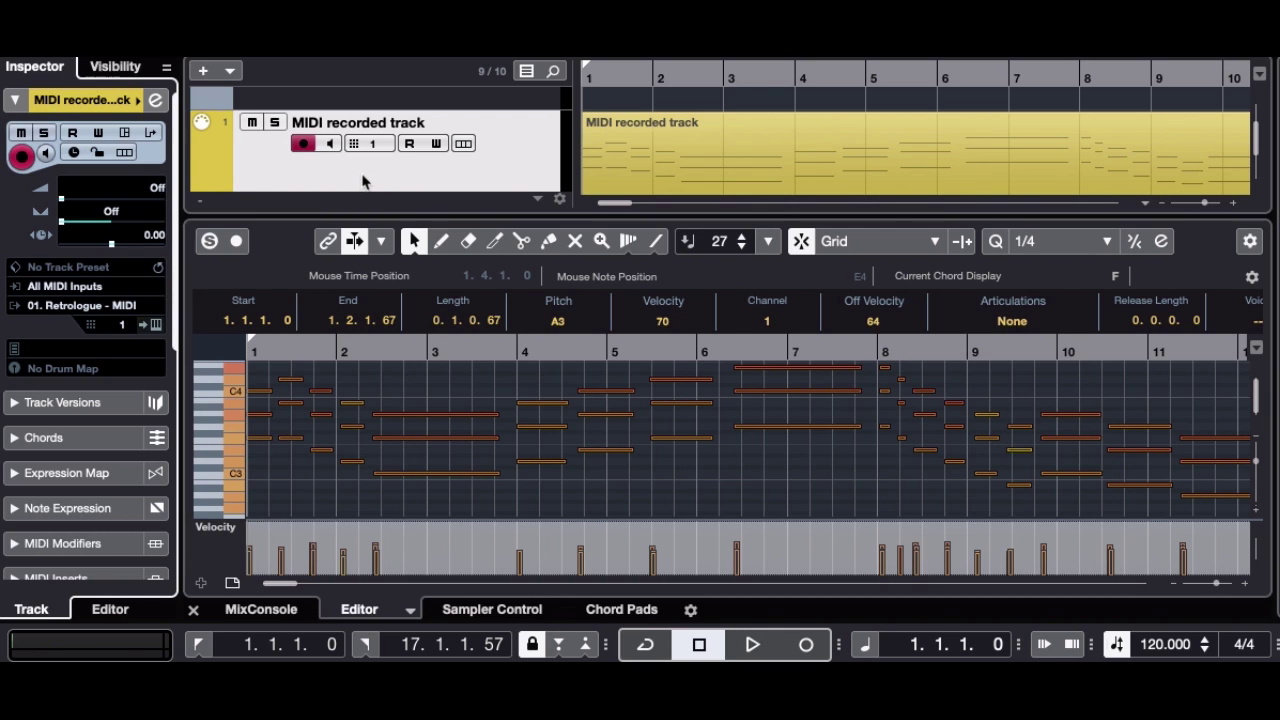
# Lower the Tempo track's starting point at bar 1 to 85 BPM, using bar 2 as reference, and return the playhead to the start.
pyautogui.scroll(-2, 363, 181)
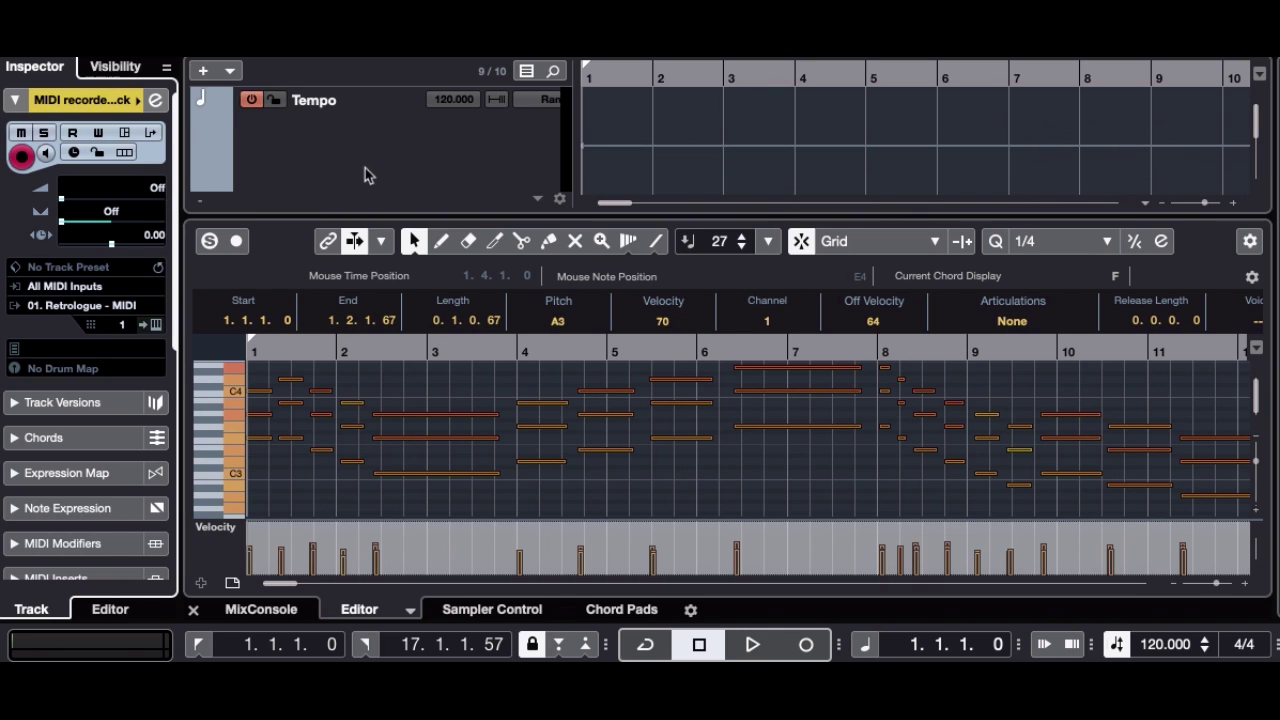
pyautogui.click(363, 159)
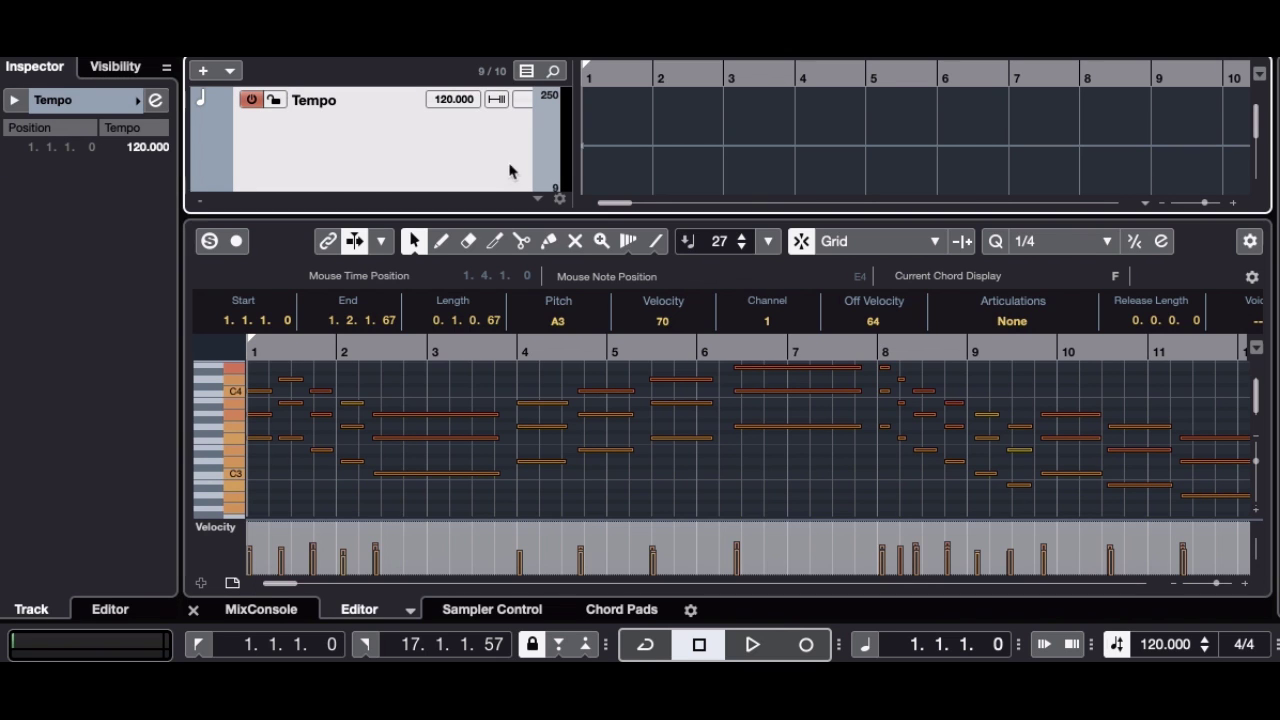
pyautogui.click(652, 80)
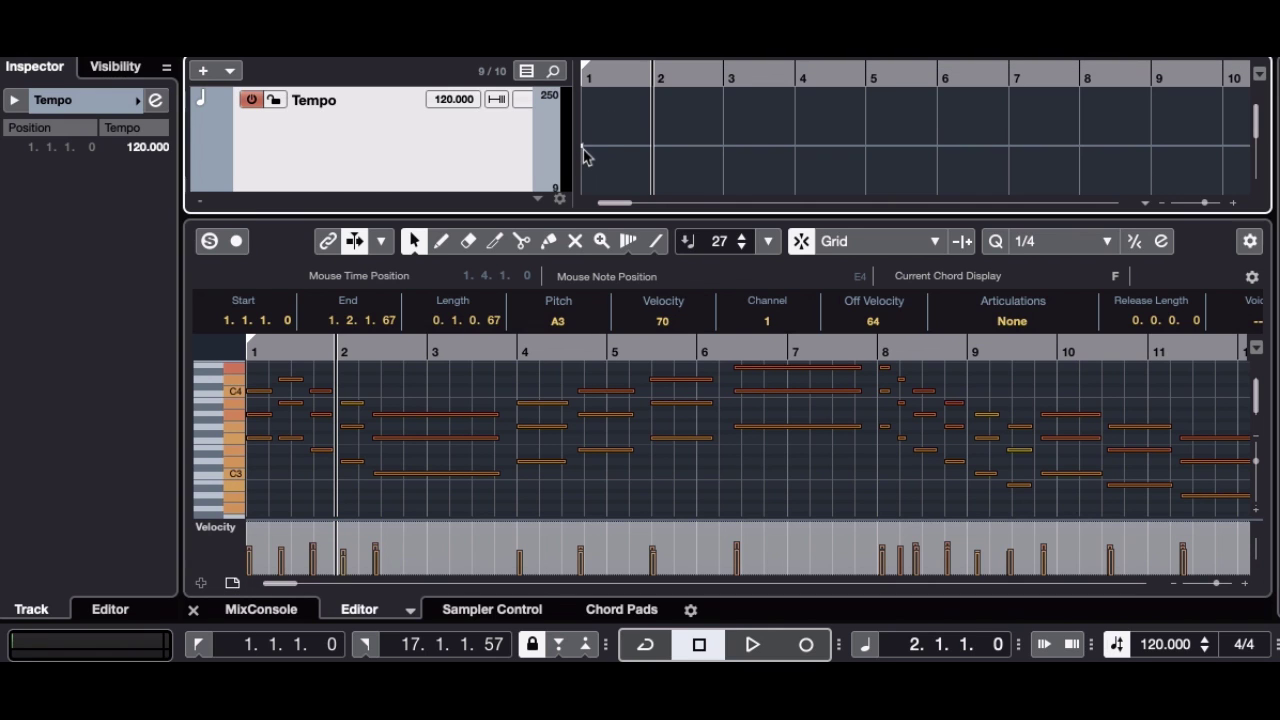
pyautogui.moveTo(584, 150)
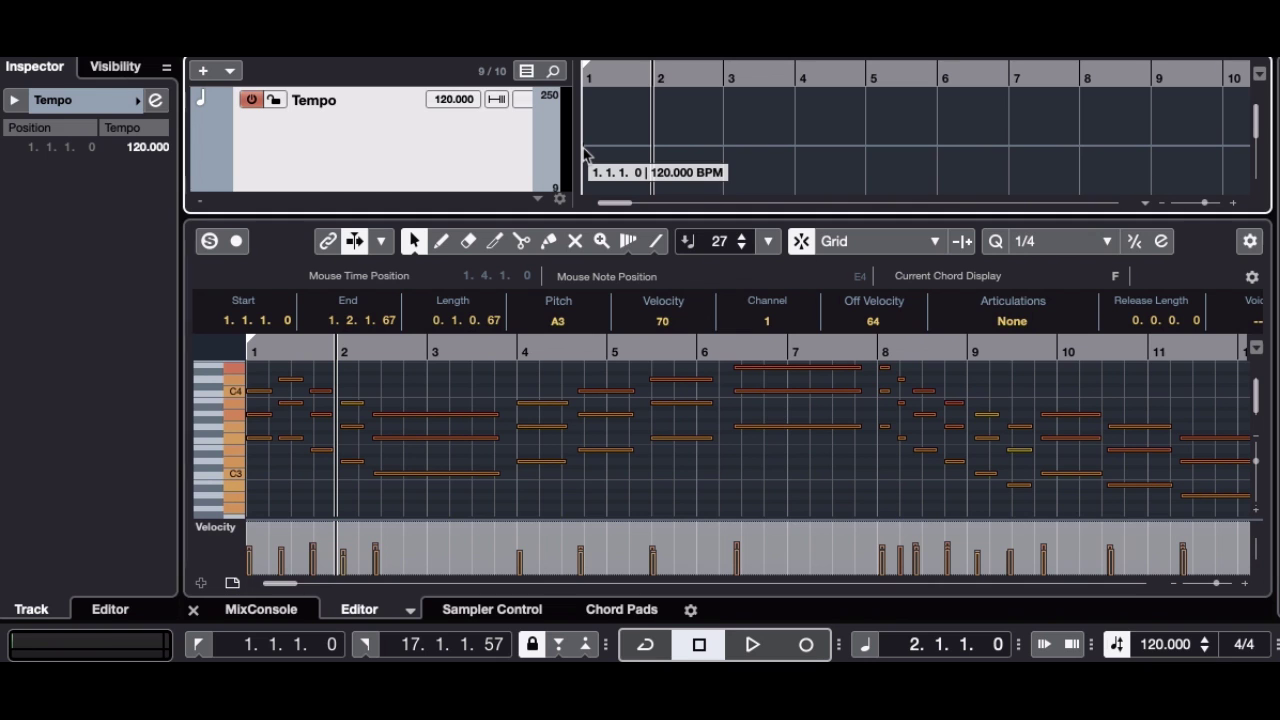
pyautogui.moveTo(585, 150); pyautogui.dragTo(586, 164)
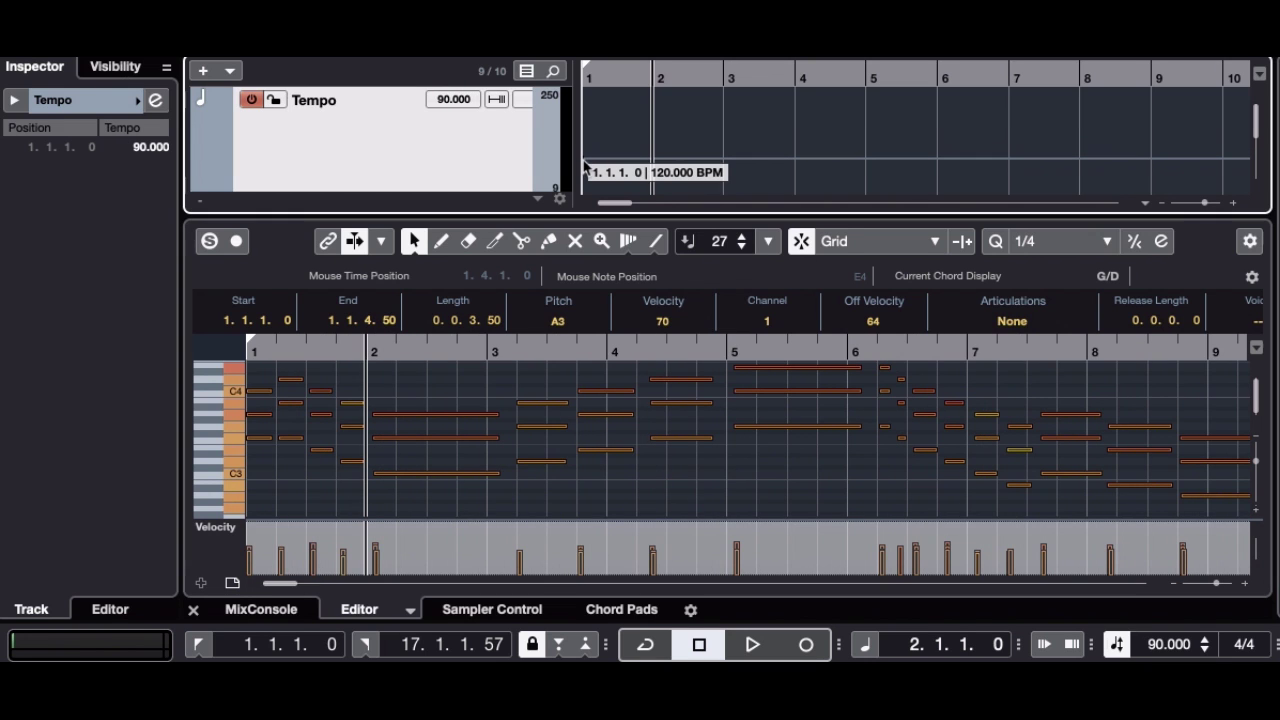
pyautogui.moveTo(585, 164); pyautogui.dragTo(585, 167)
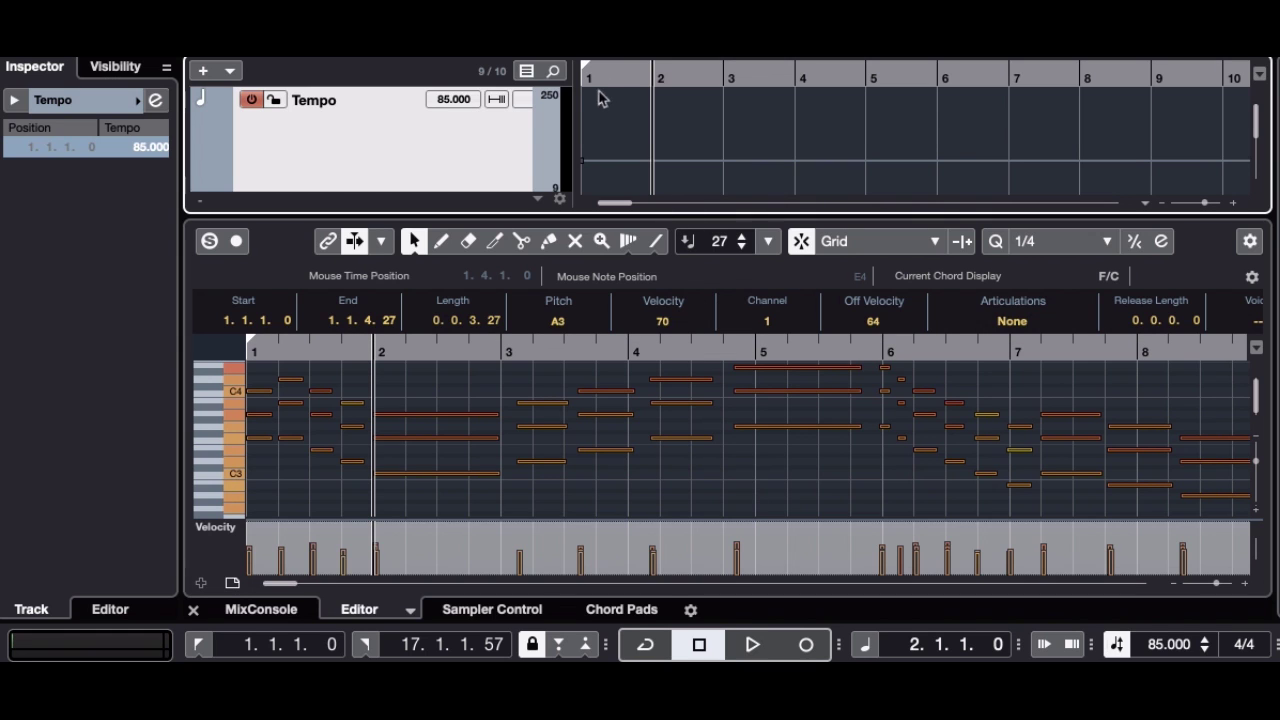
pyautogui.moveTo(652, 75); pyautogui.dragTo(563, 86)
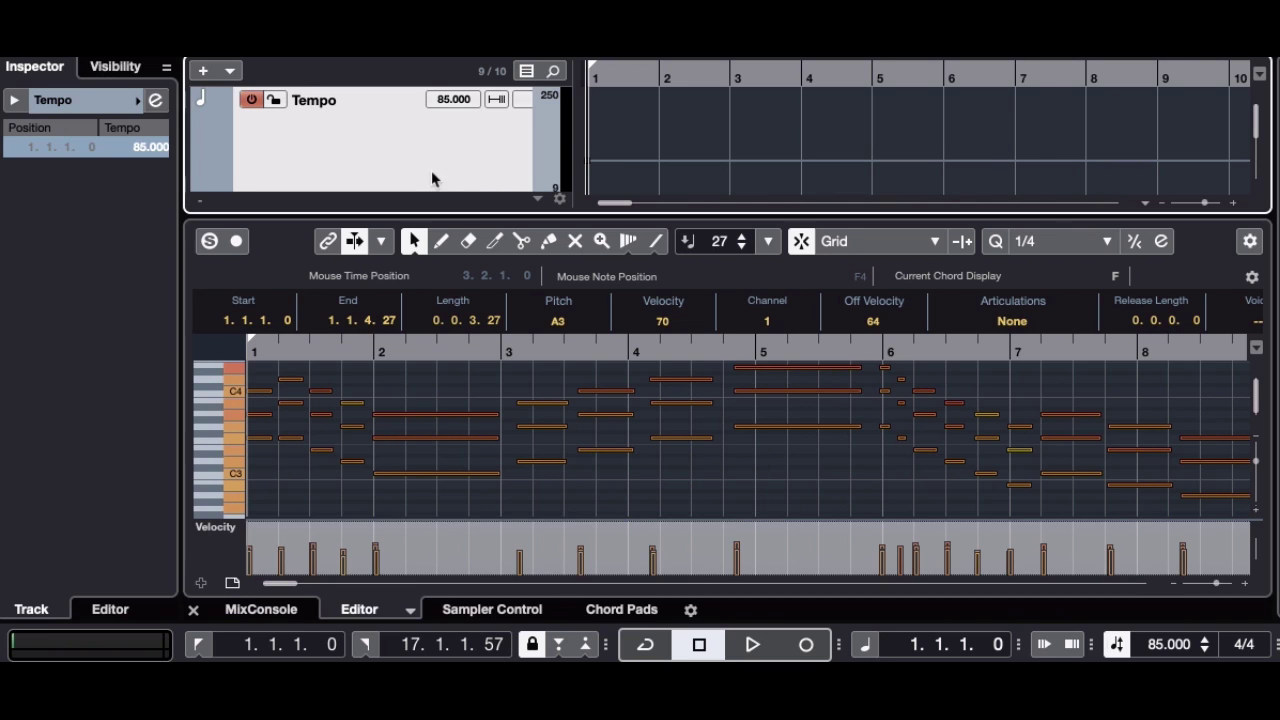
# Add a tempo point at bar 2 keeping 85 BPM and another at 3.1.1.0 set to 65 BPM to align the chord with bar 3.
pyautogui.click(659, 163)
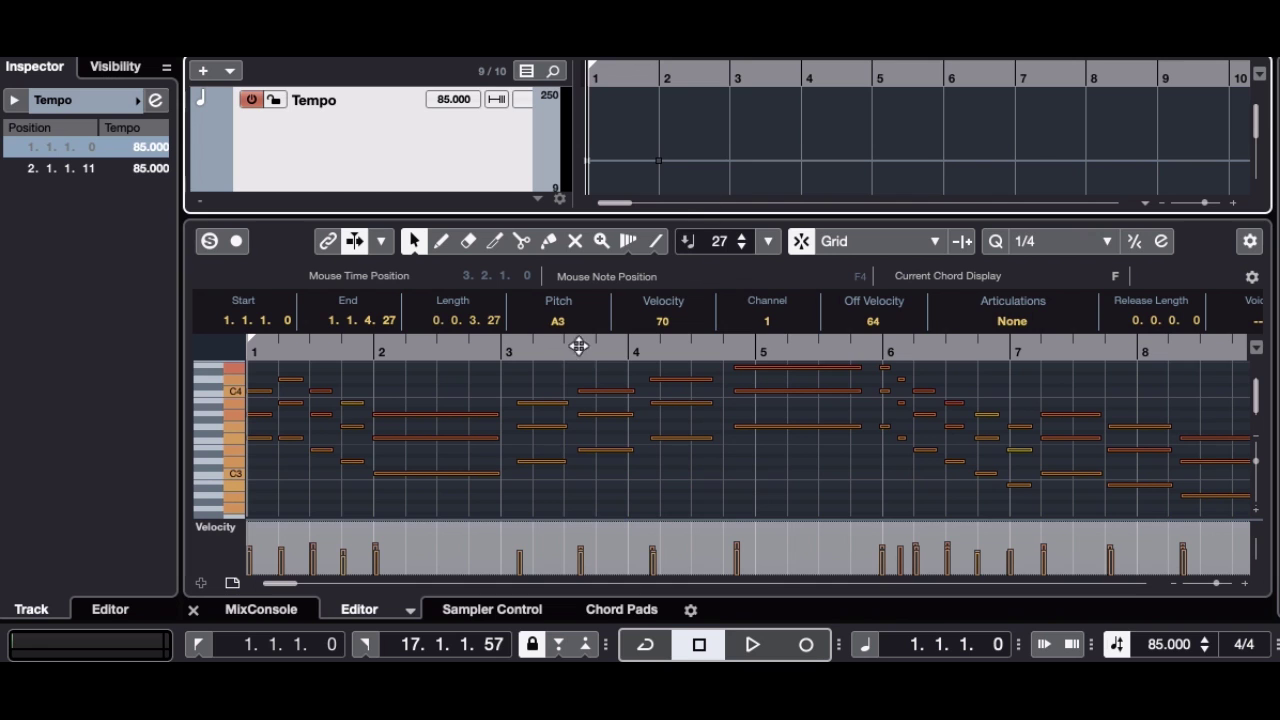
pyautogui.moveTo(548, 379); pyautogui.dragTo(549, 483)
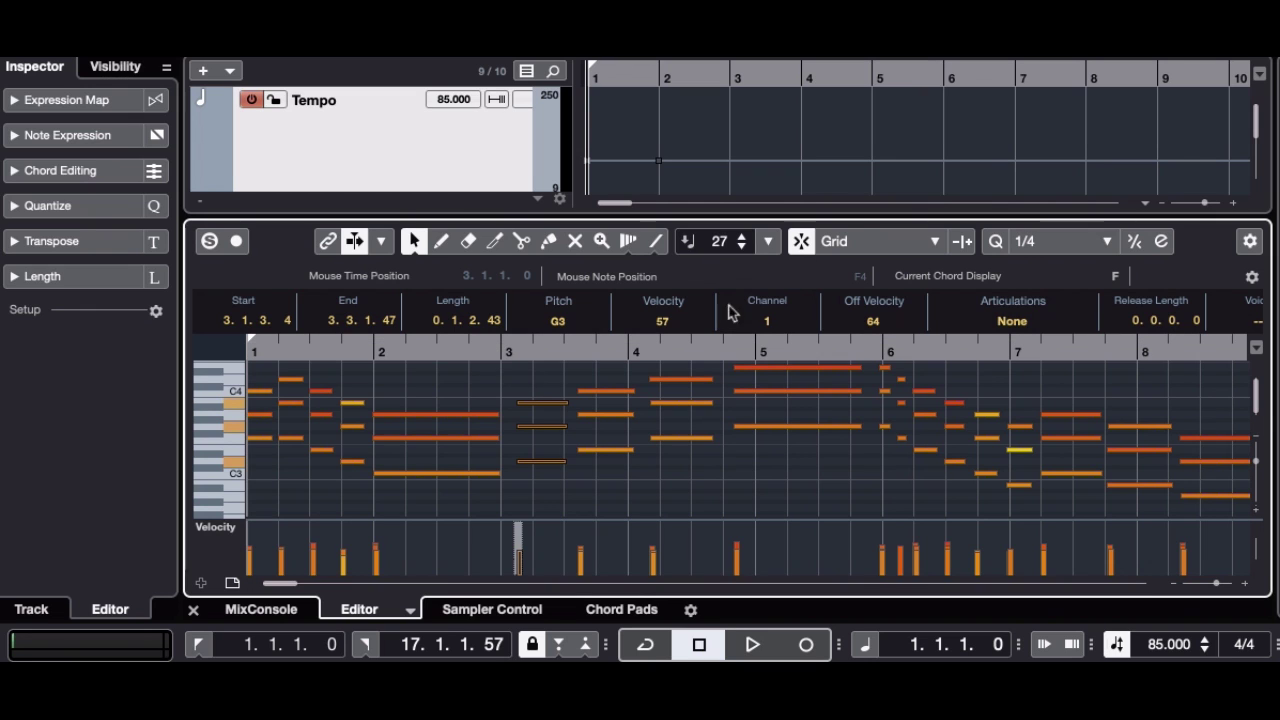
pyautogui.click(731, 170)
pyautogui.moveTo(730, 161); pyautogui.dragTo(731, 177)
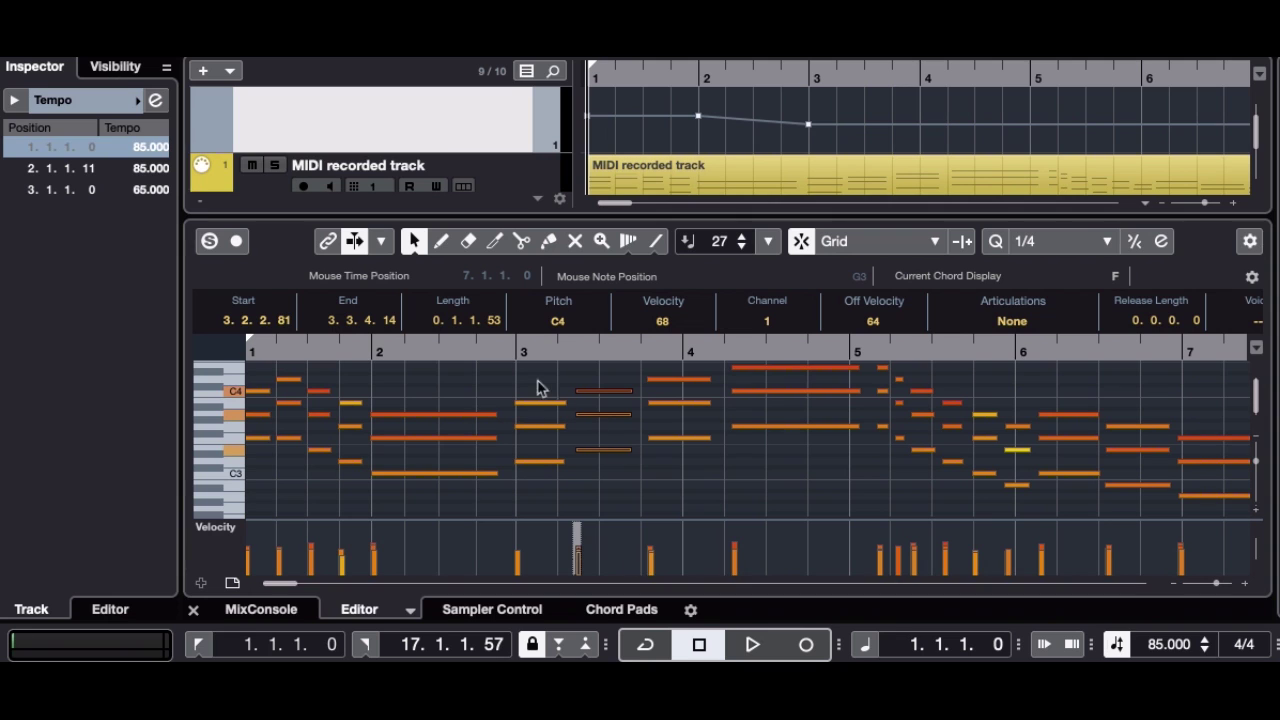
# Select the second chord of bar 3 and add a tempo point at 3.3.1.0 set to 120 BPM.
pyautogui.moveTo(531, 373); pyautogui.dragTo(687, 478)
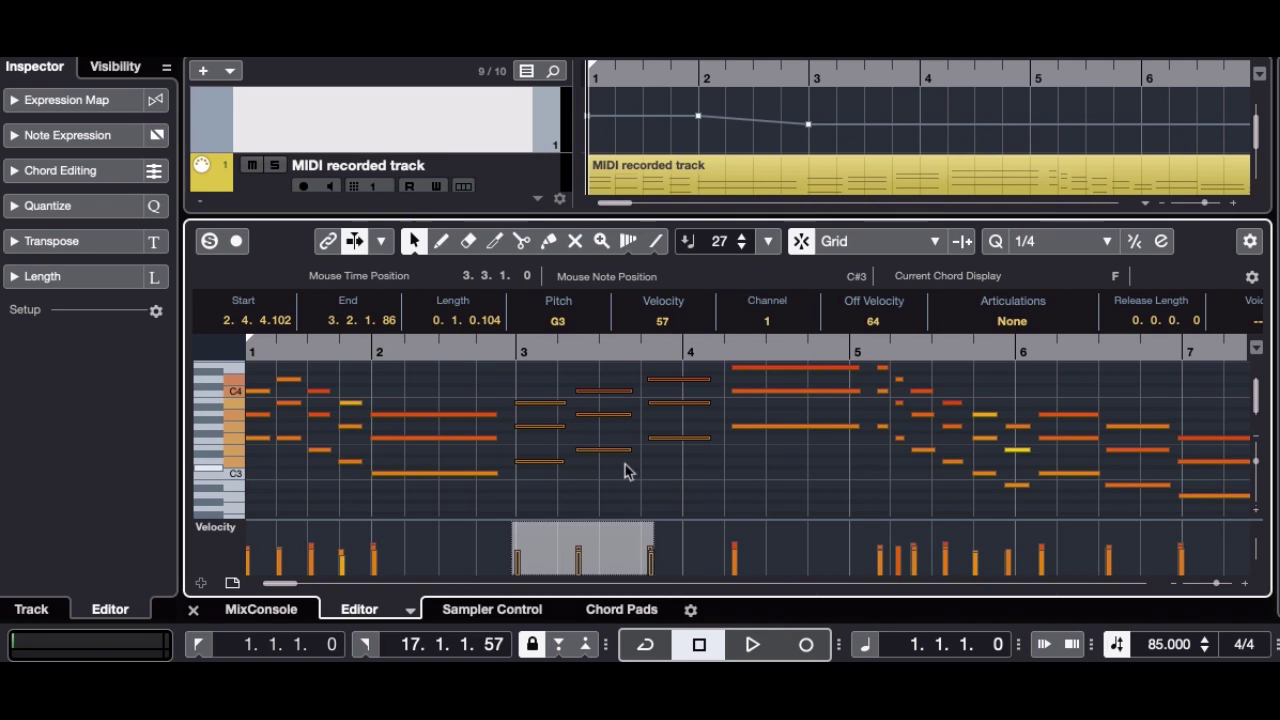
pyautogui.click(611, 388)
pyautogui.moveTo(612, 374); pyautogui.dragTo(622, 477)
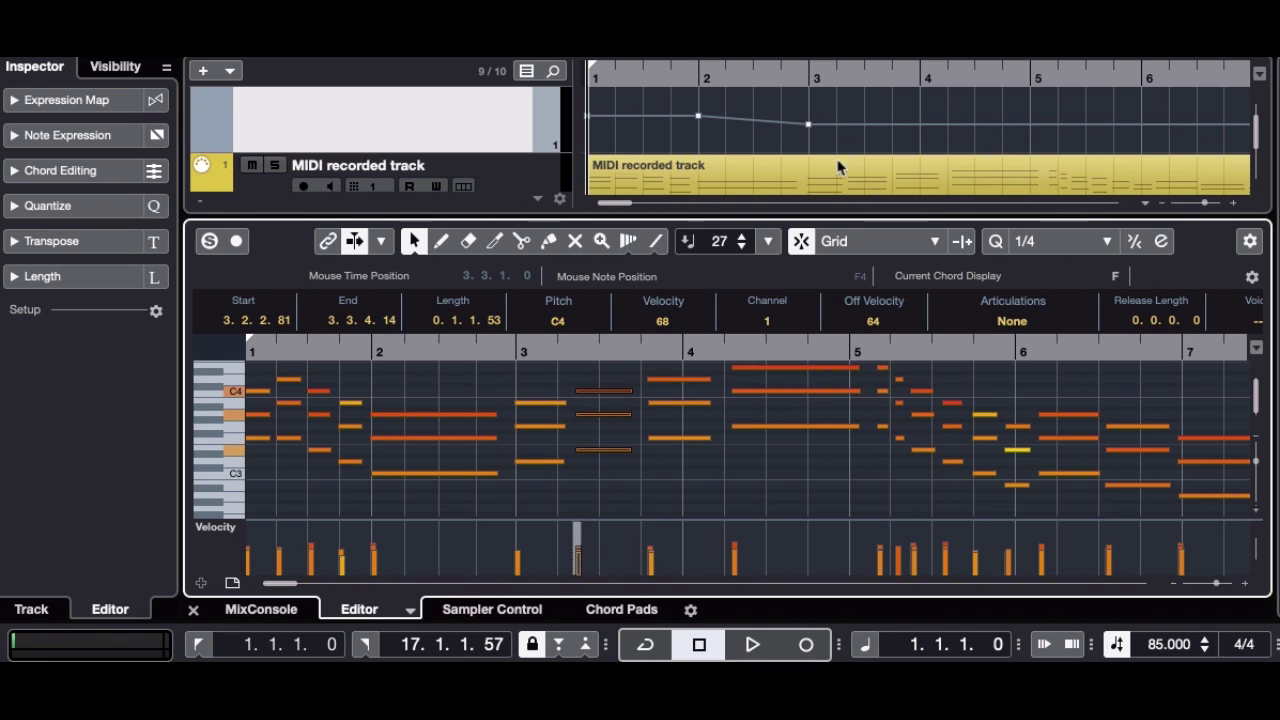
pyautogui.click(866, 133)
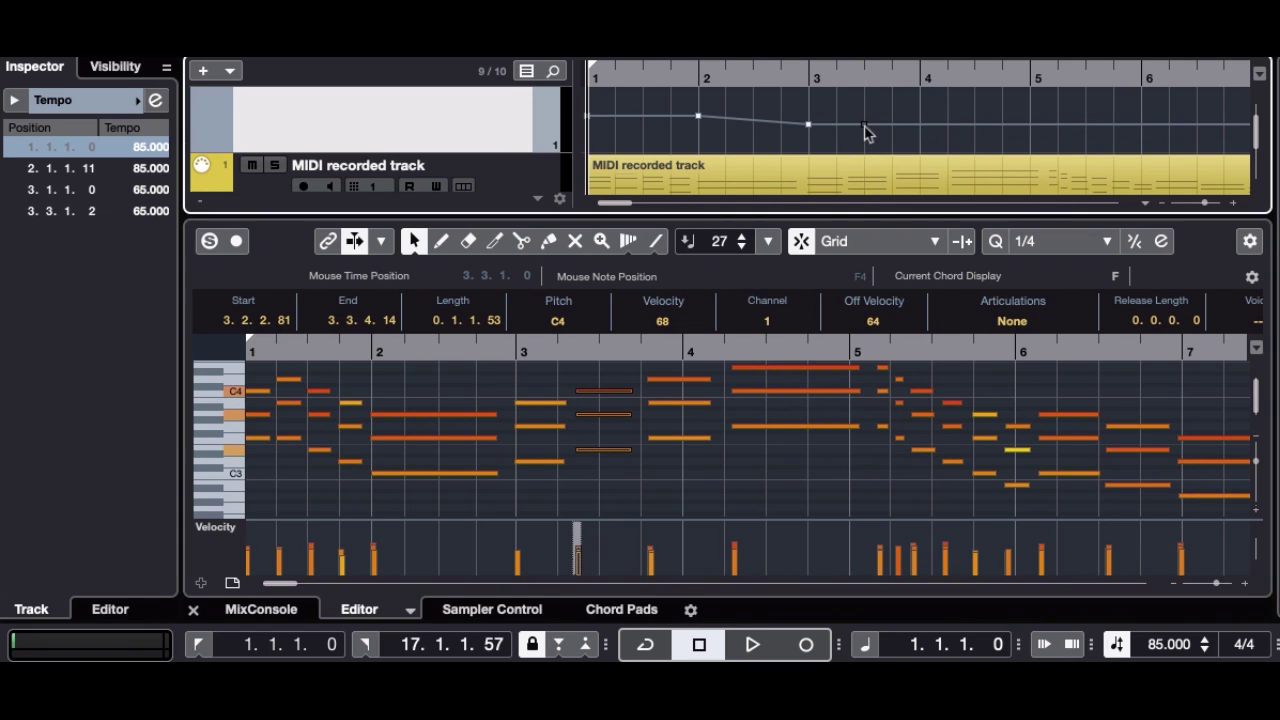
pyautogui.moveTo(866, 133); pyautogui.dragTo(865, 102)
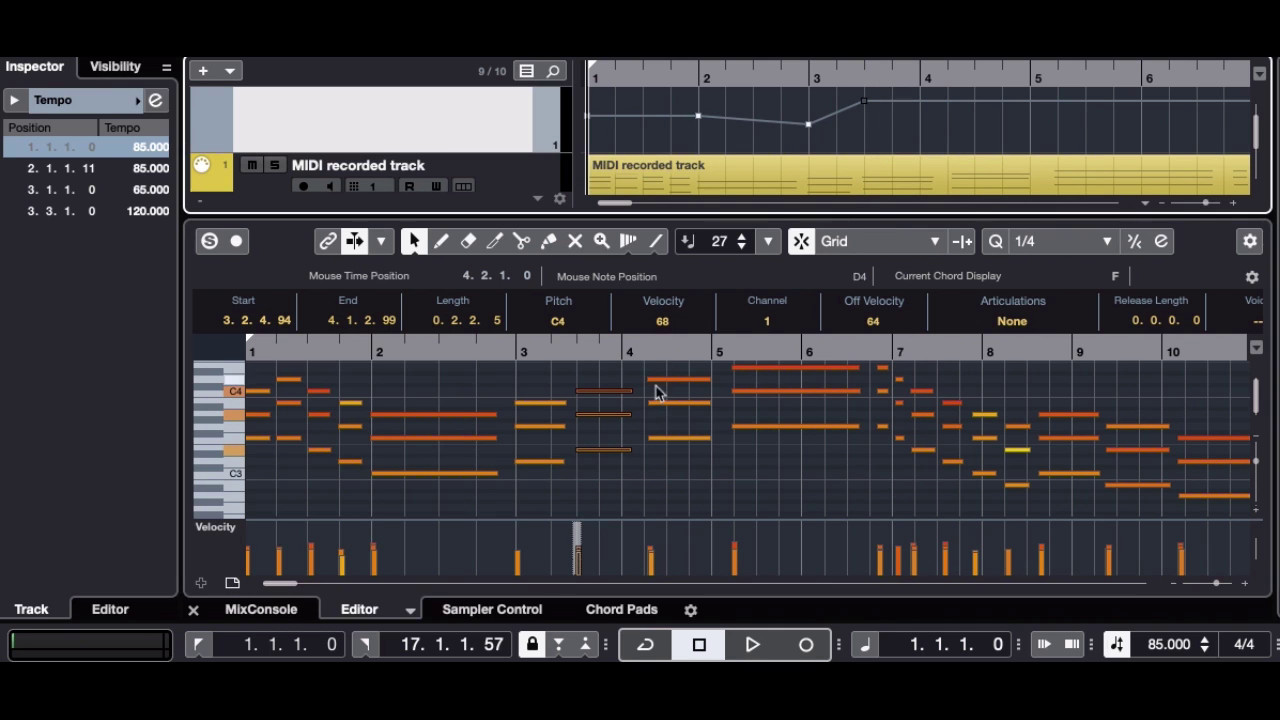
# Select the next chord and add a tempo point at 4.1.1.0 set to 45 BPM so the chord lands on bar 4.
pyautogui.moveTo(674, 371); pyautogui.dragTo(688, 451)
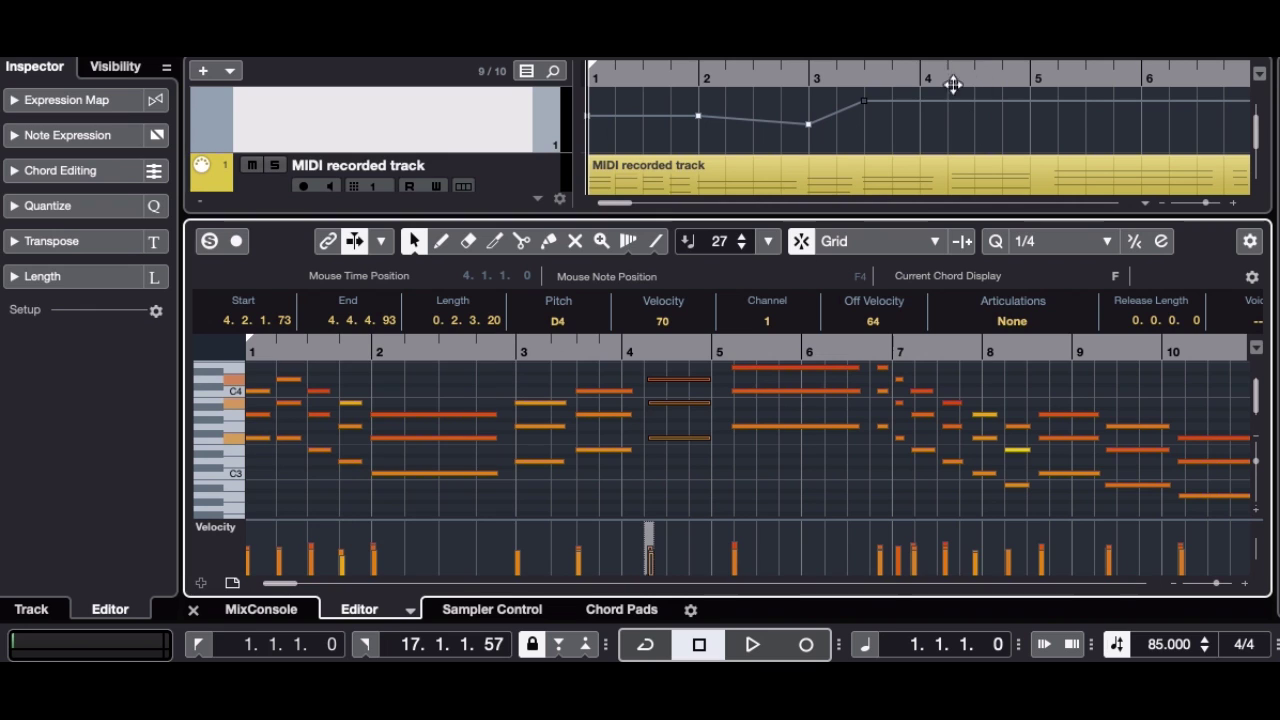
pyautogui.click(923, 101)
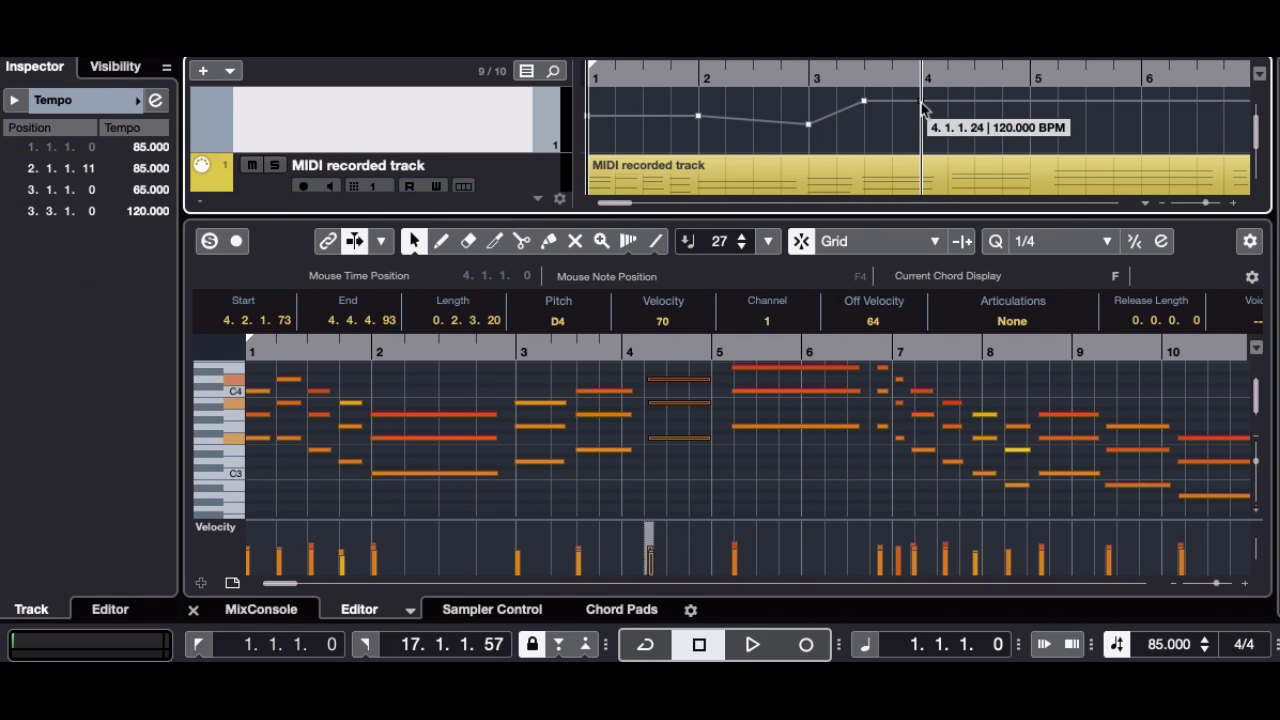
pyautogui.click(923, 106)
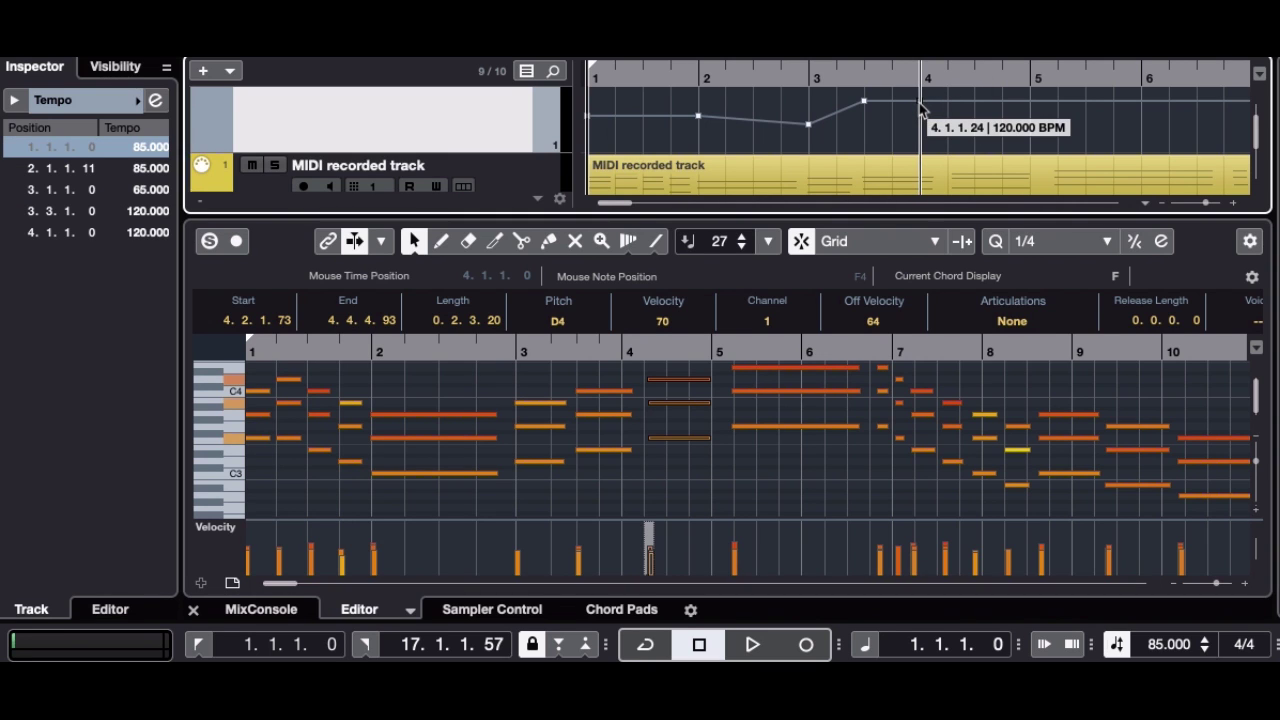
pyautogui.moveTo(920, 110); pyautogui.dragTo(922, 113)
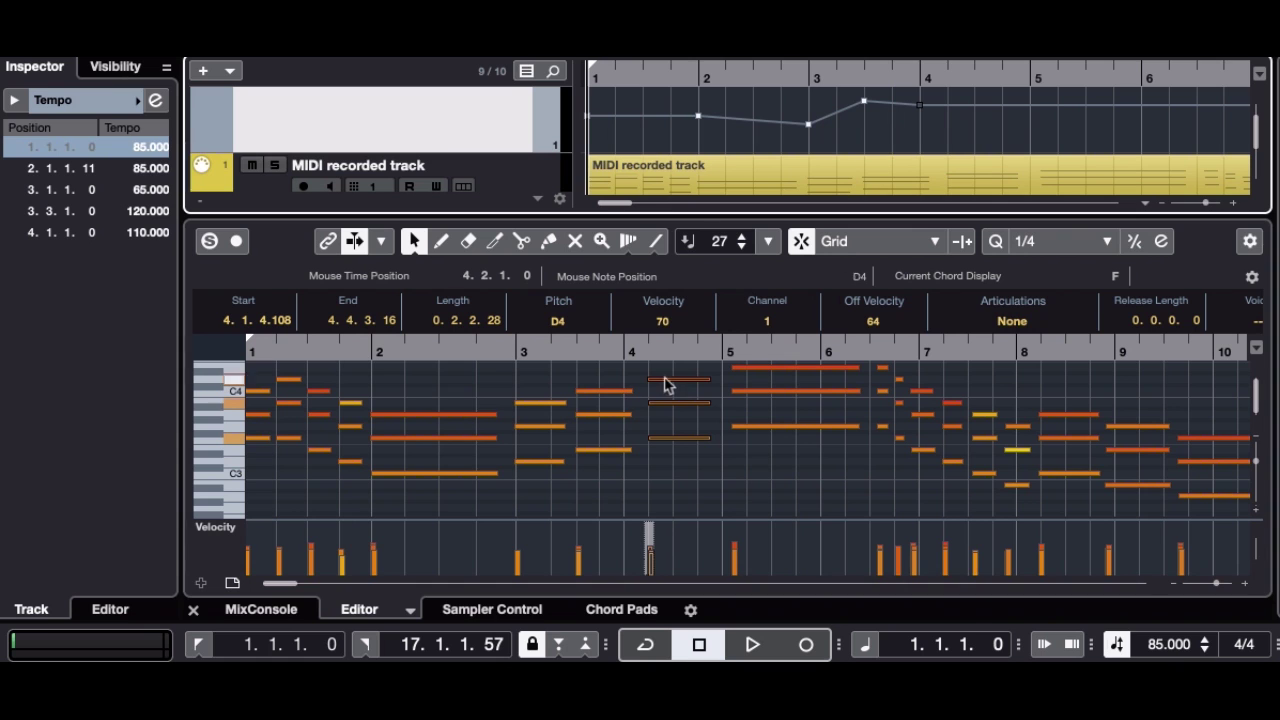
pyautogui.moveTo(918, 105); pyautogui.dragTo(913, 142)
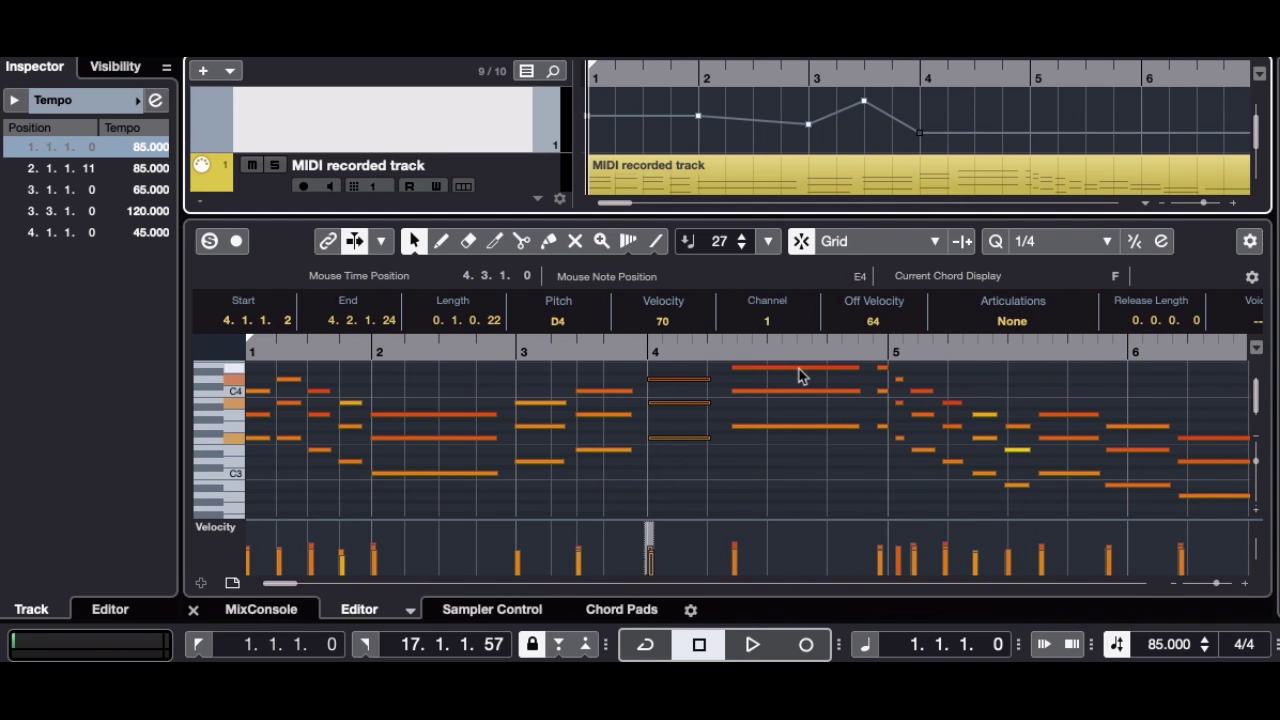
# Add a tempo point at 4.3.1.29 on the Tempo track and raise it above 45 BPM.
pyautogui.click(976, 138)
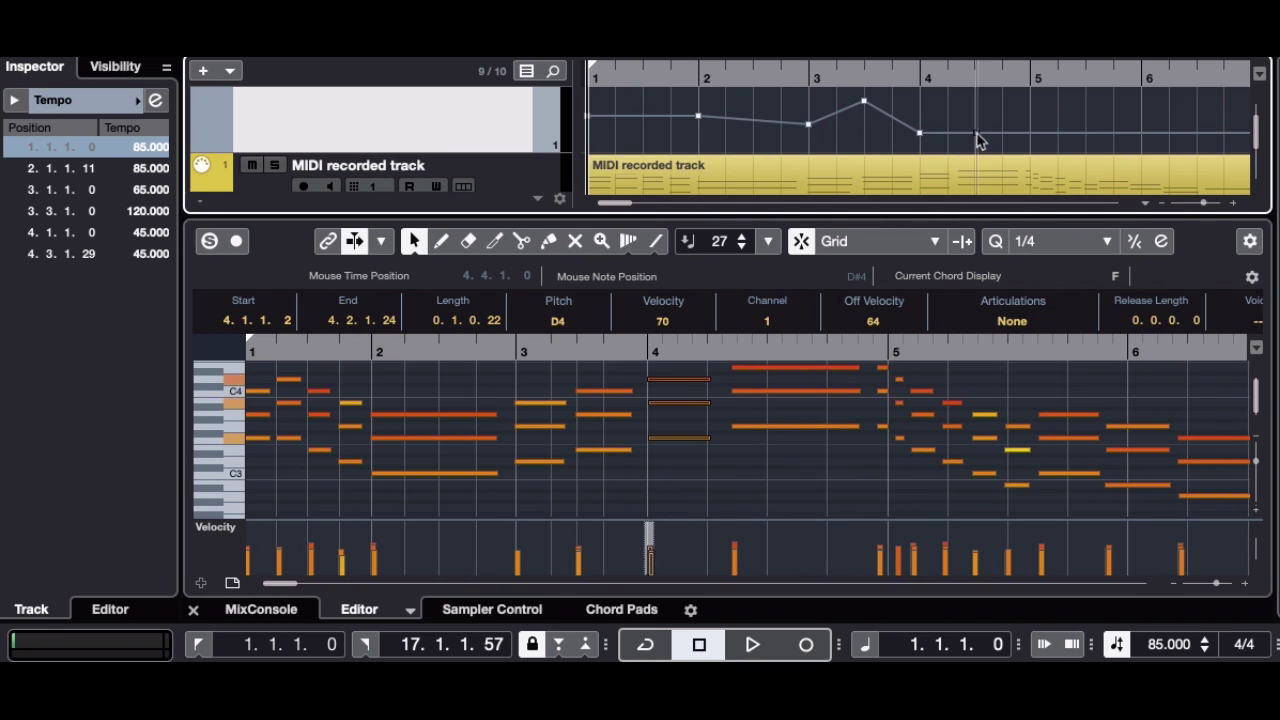
pyautogui.moveTo(978, 140); pyautogui.dragTo(975, 120)
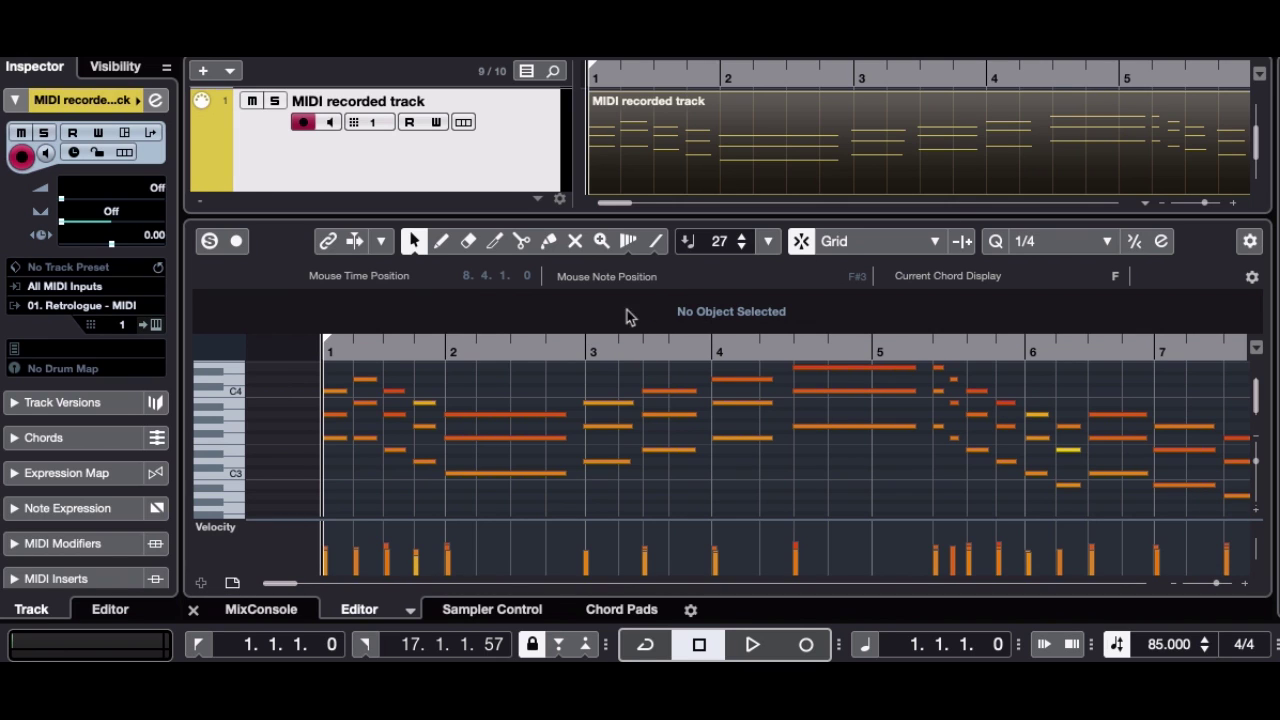
# Open the recorded MIDI part in the Score Editor and resize its window to show the complete staff lines.
pyautogui.click(695, 194)
pyautogui.press('super+r')
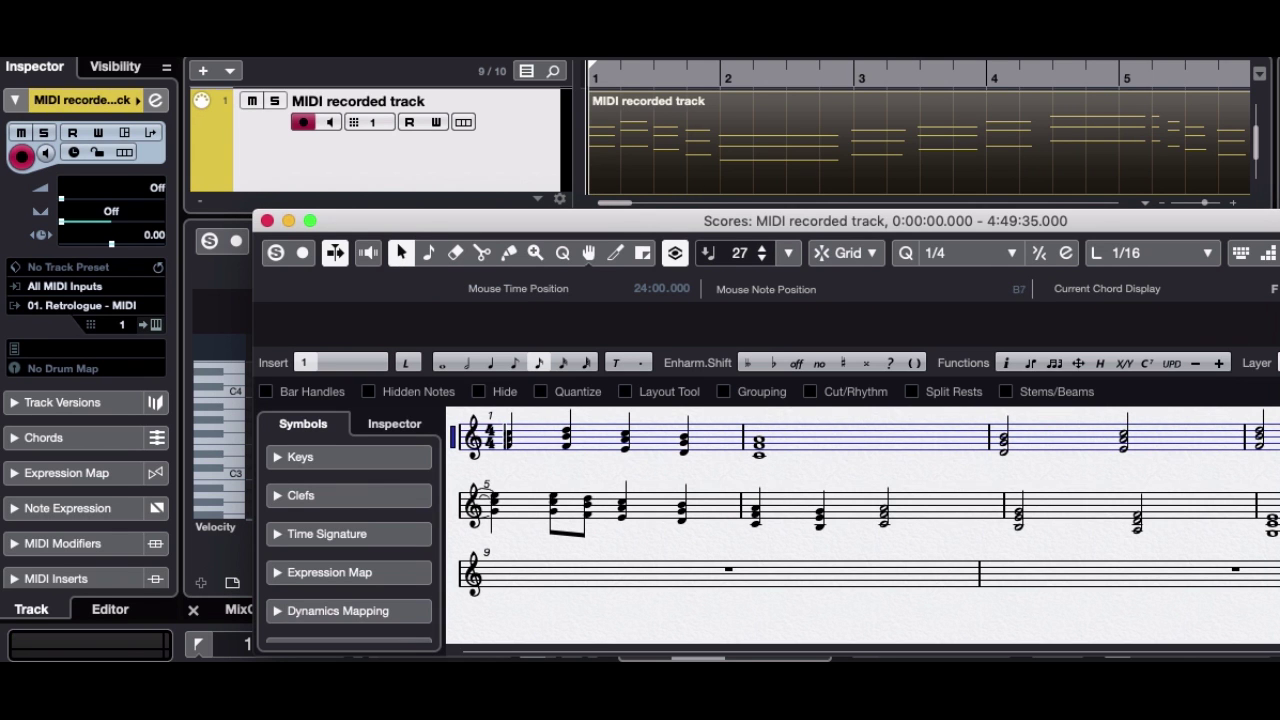
pyautogui.moveTo(1279, 347); pyautogui.dragTo(1266, 346)
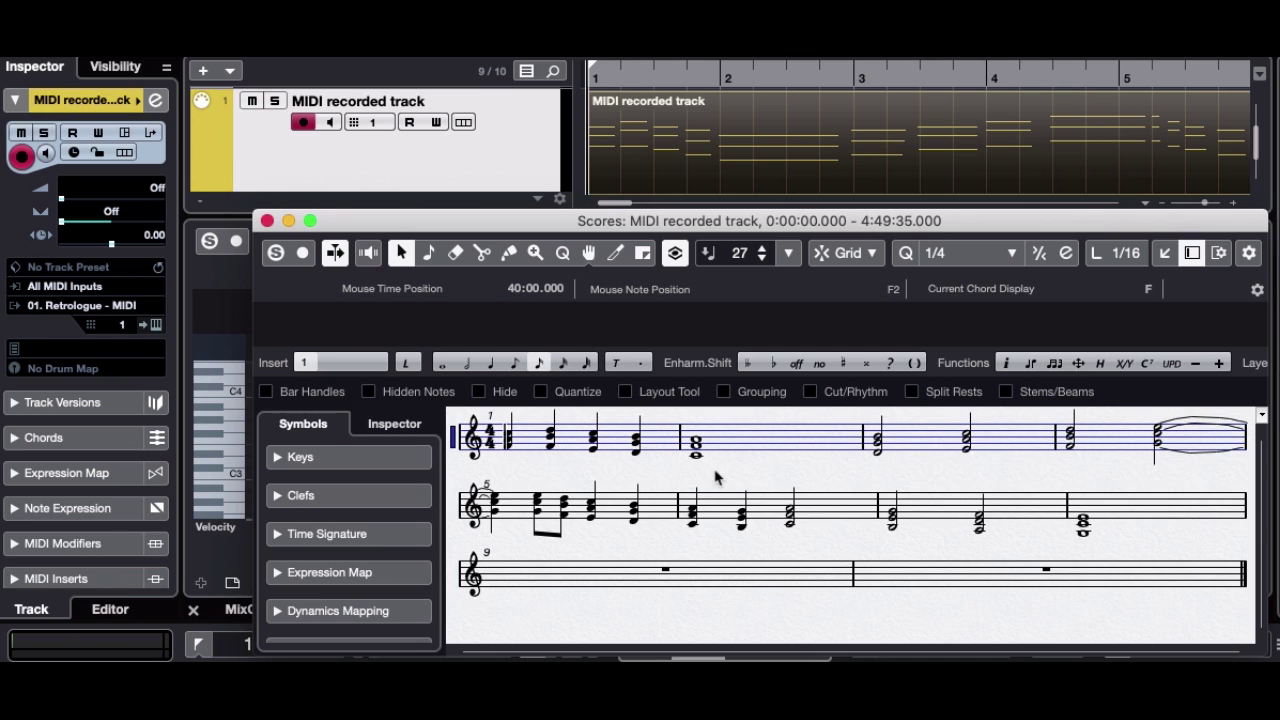
# Play the recording while following the score, and close the Score Editor.
pyautogui.press('space')
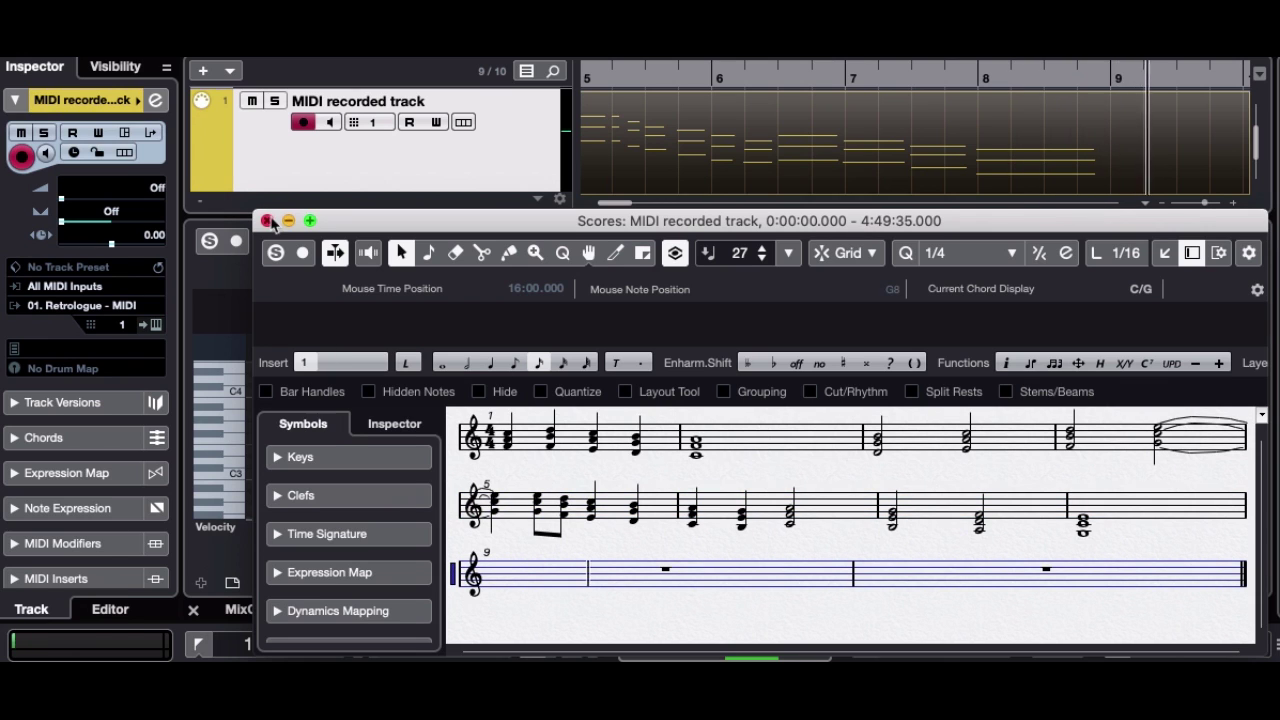
pyautogui.click(267, 221)
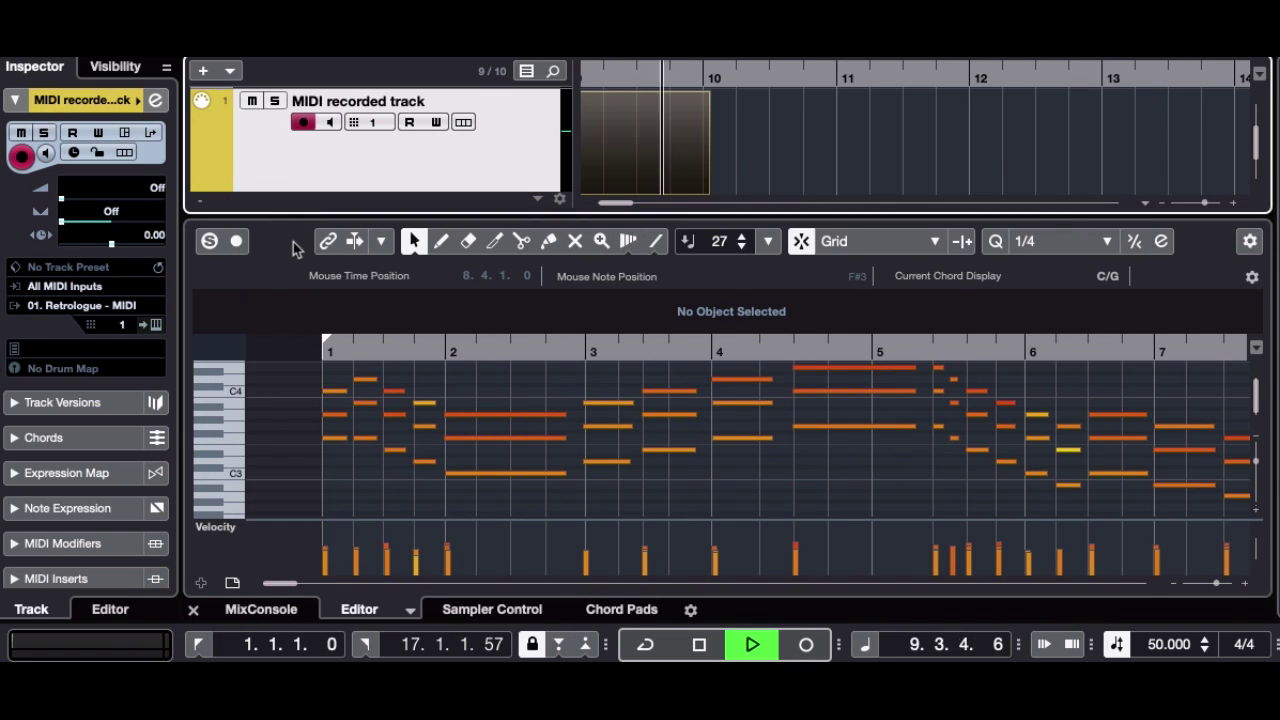
pyautogui.press('space')
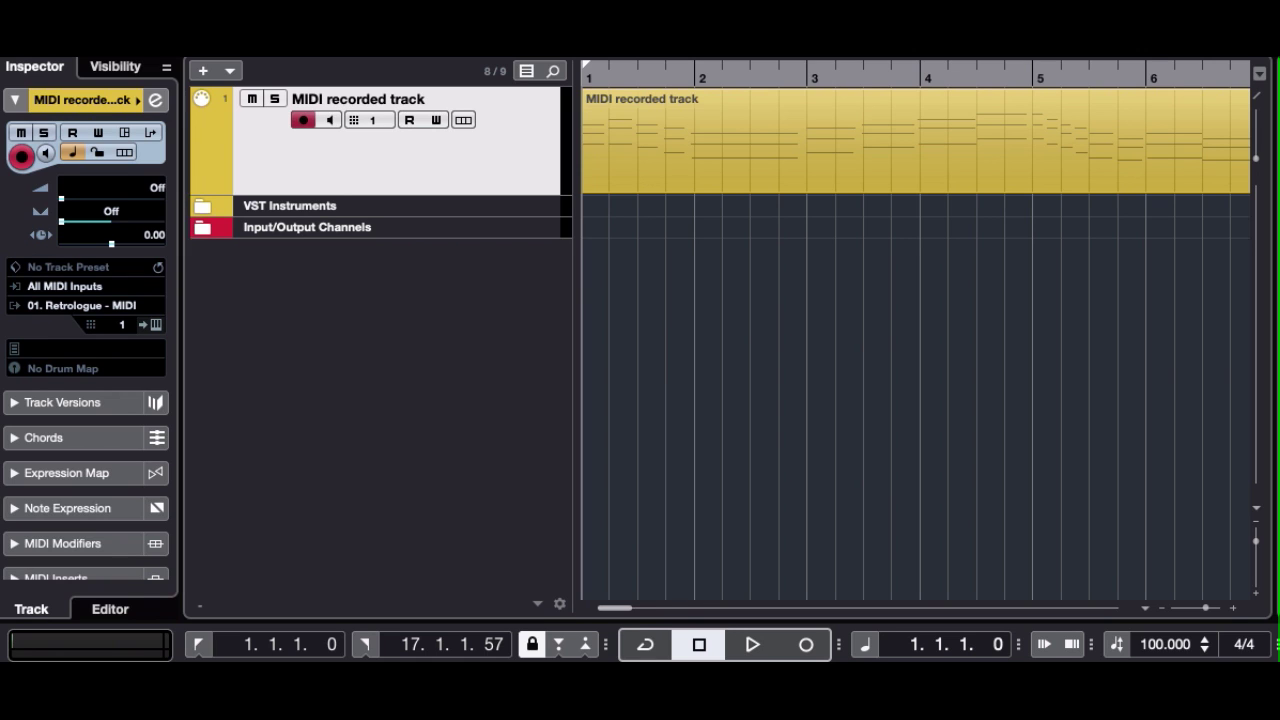
# Open the MIDI part recorded at 100 BPM in the Key Editor and play it back.
pyautogui.doubleClick(941, 165)
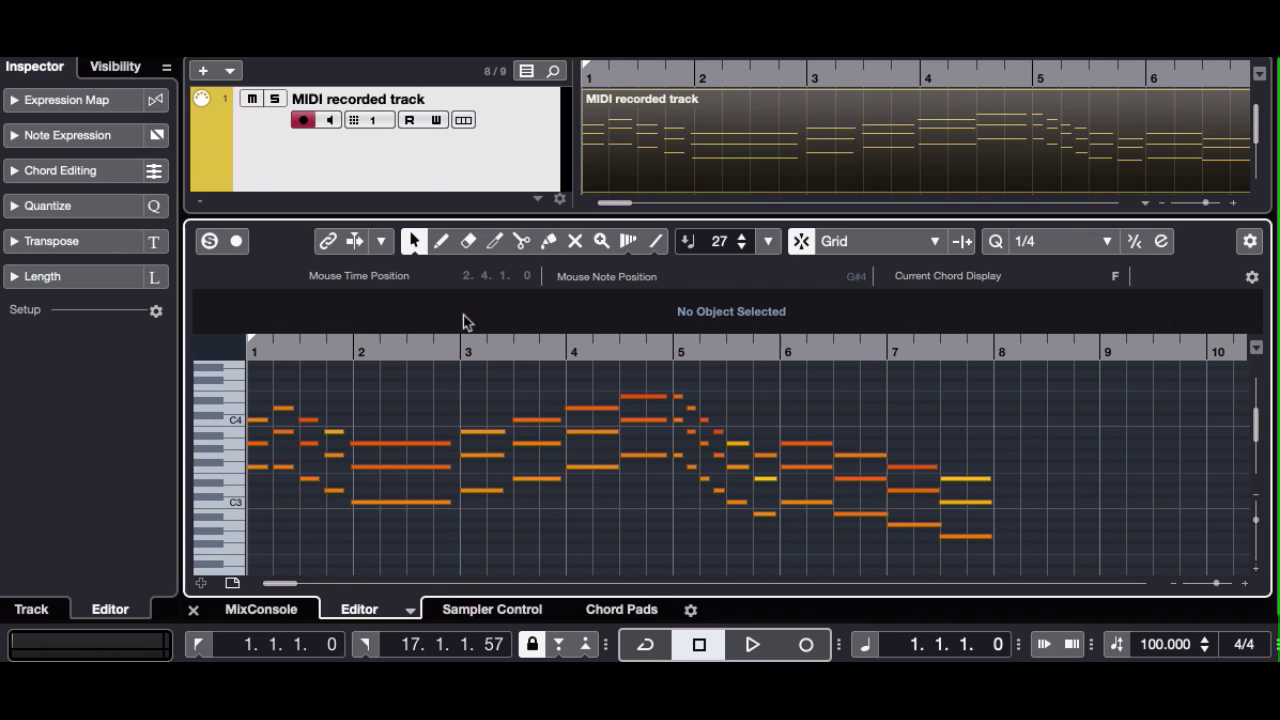
pyautogui.press('space')
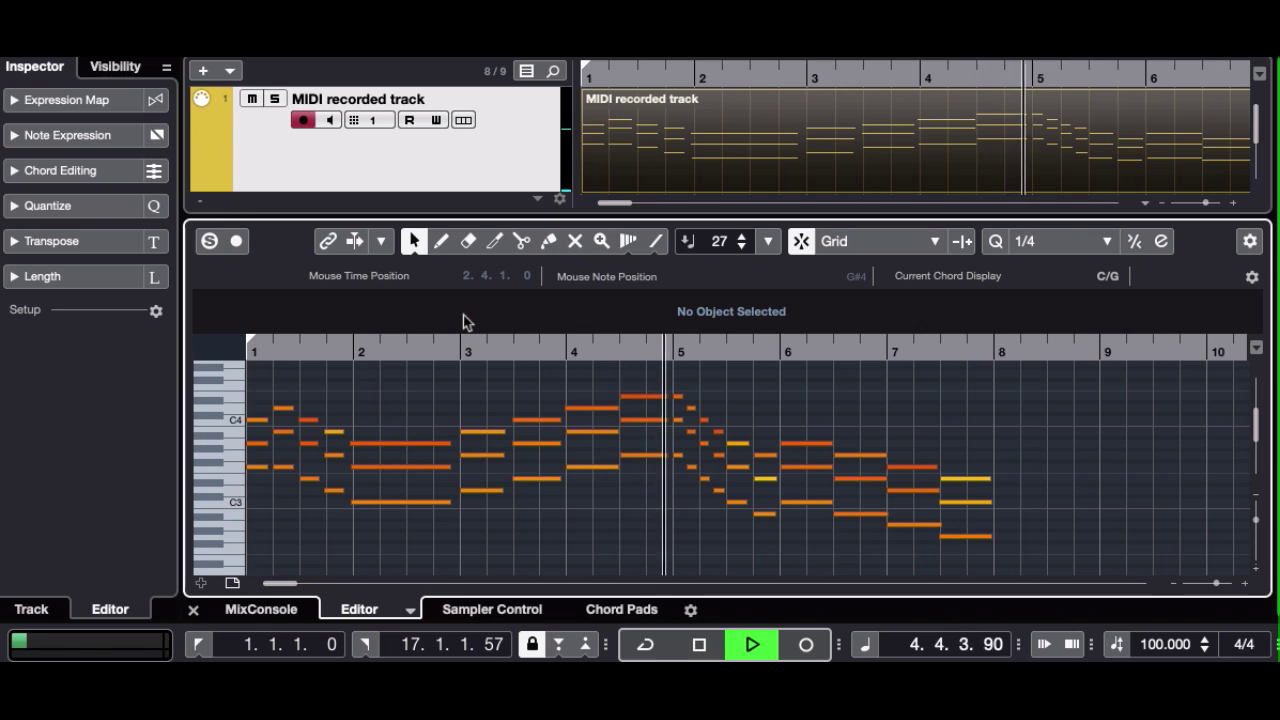
pyautogui.press('space')
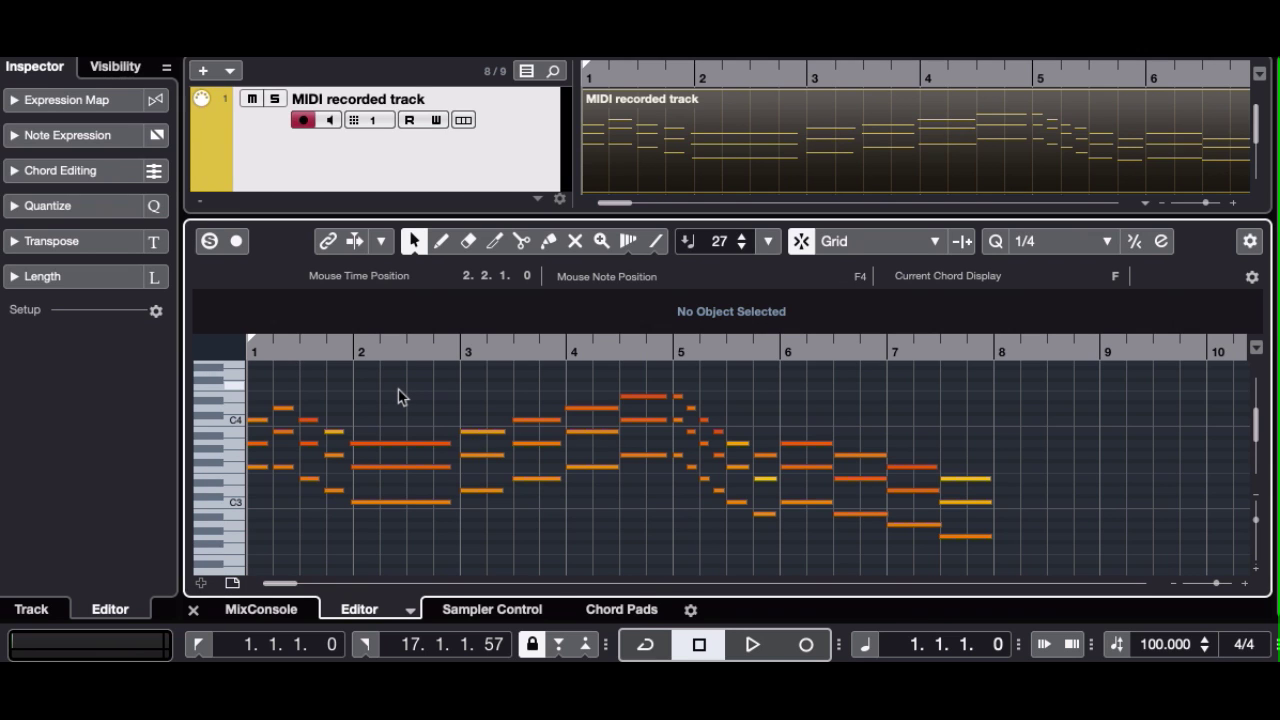
# Select all notes in the part and place the playhead at bar 2 to examine the chord's timing.
pyautogui.hotkey('ctrl', 'a')
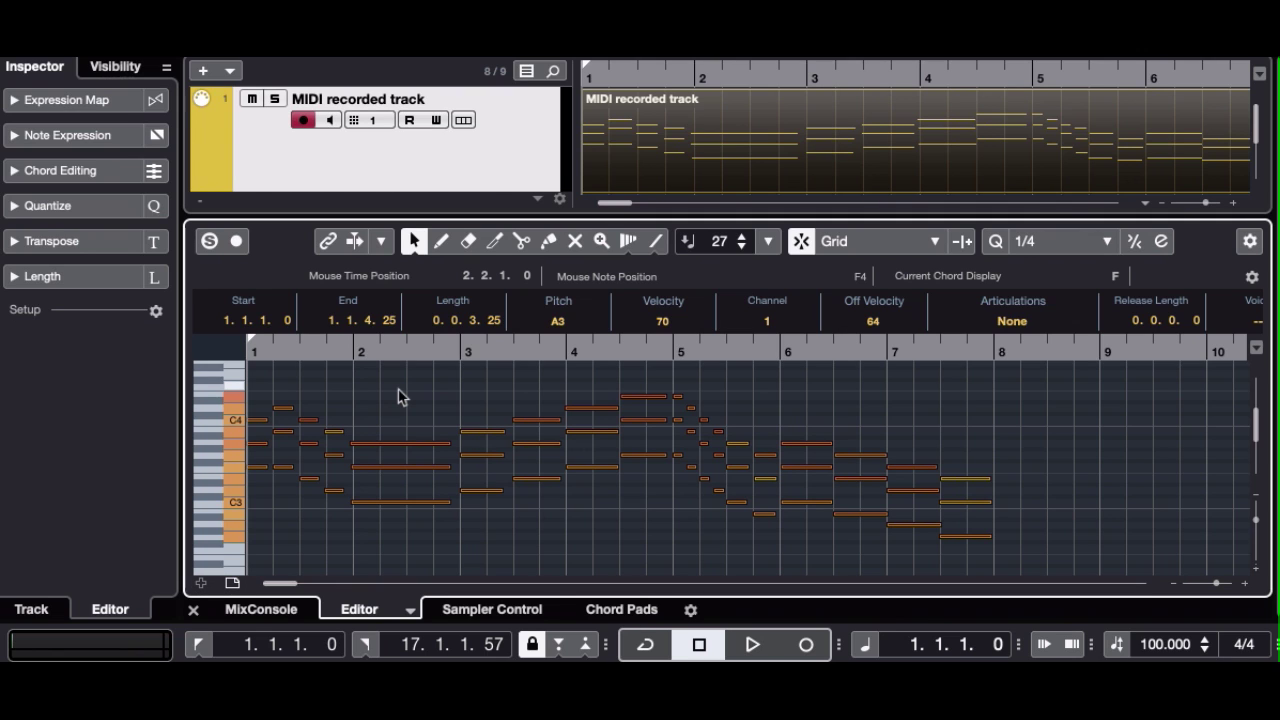
pyautogui.click(352, 352)
pyautogui.moveTo(352, 352); pyautogui.dragTo(353, 399)
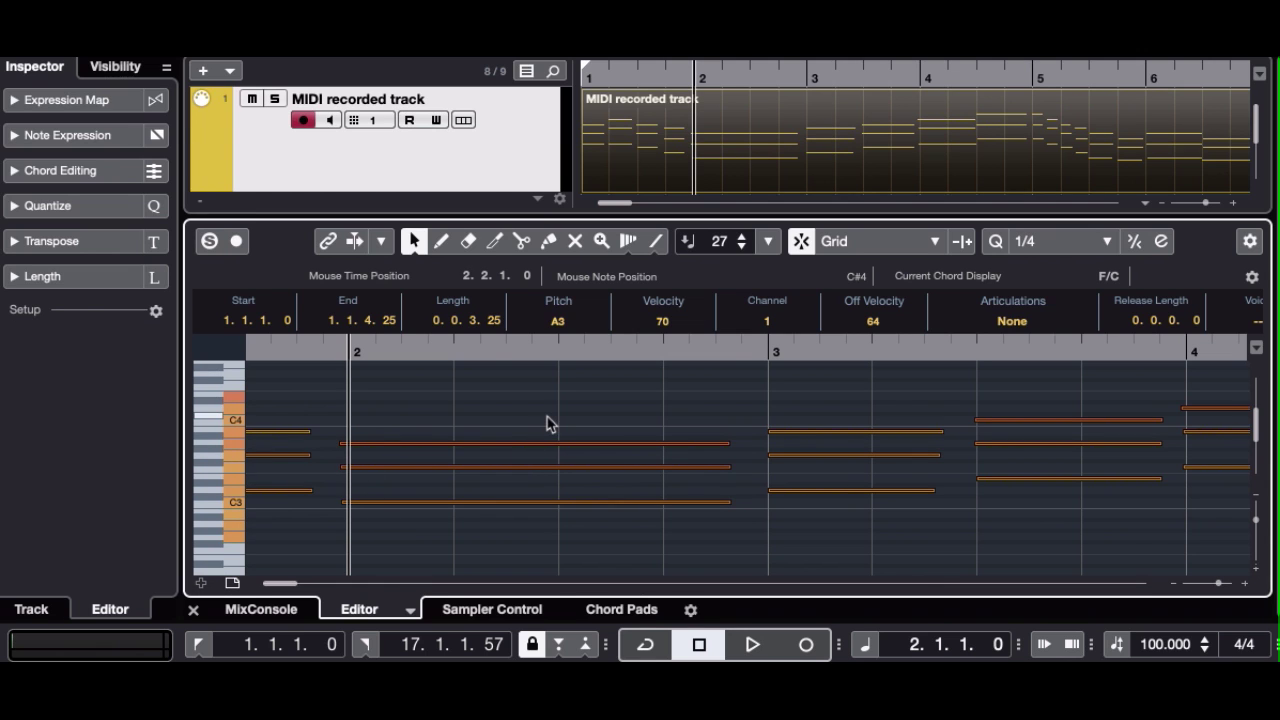
# Try quantizing all selected notes to 1/4, examine the fast chords in bar 5, and undo the quantize.
pyautogui.press('q')
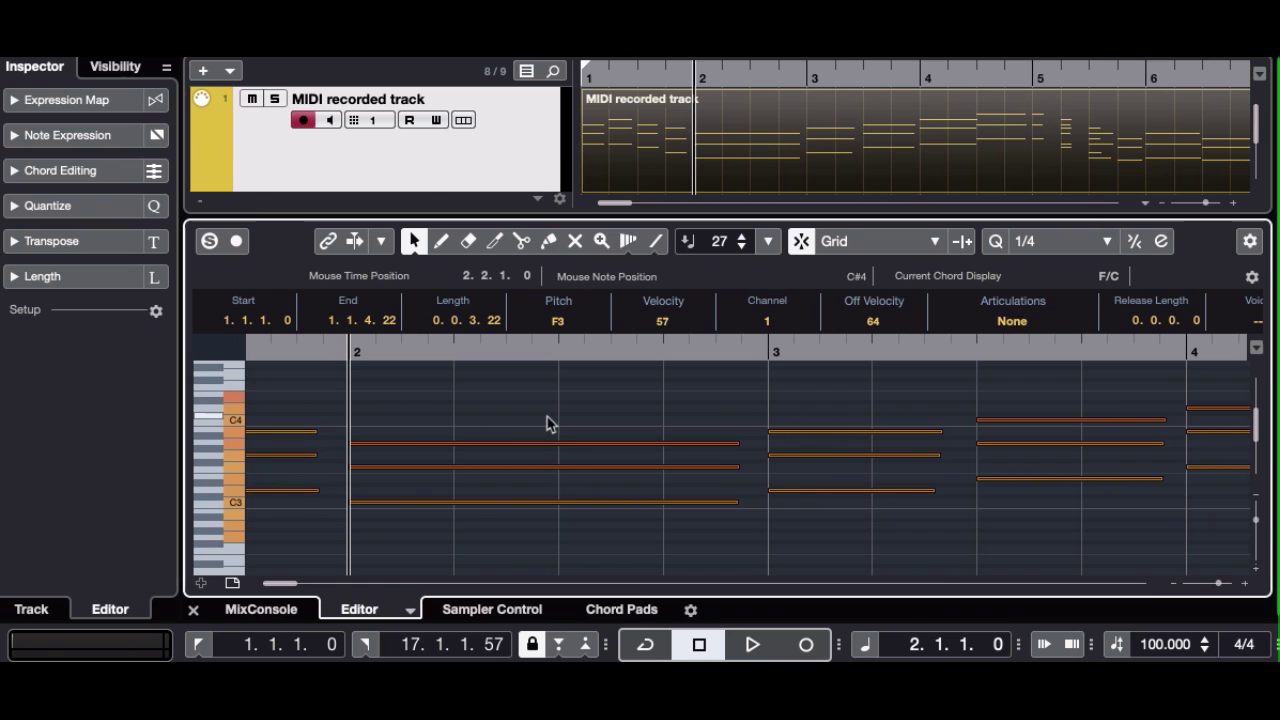
pyautogui.click(801, 242)
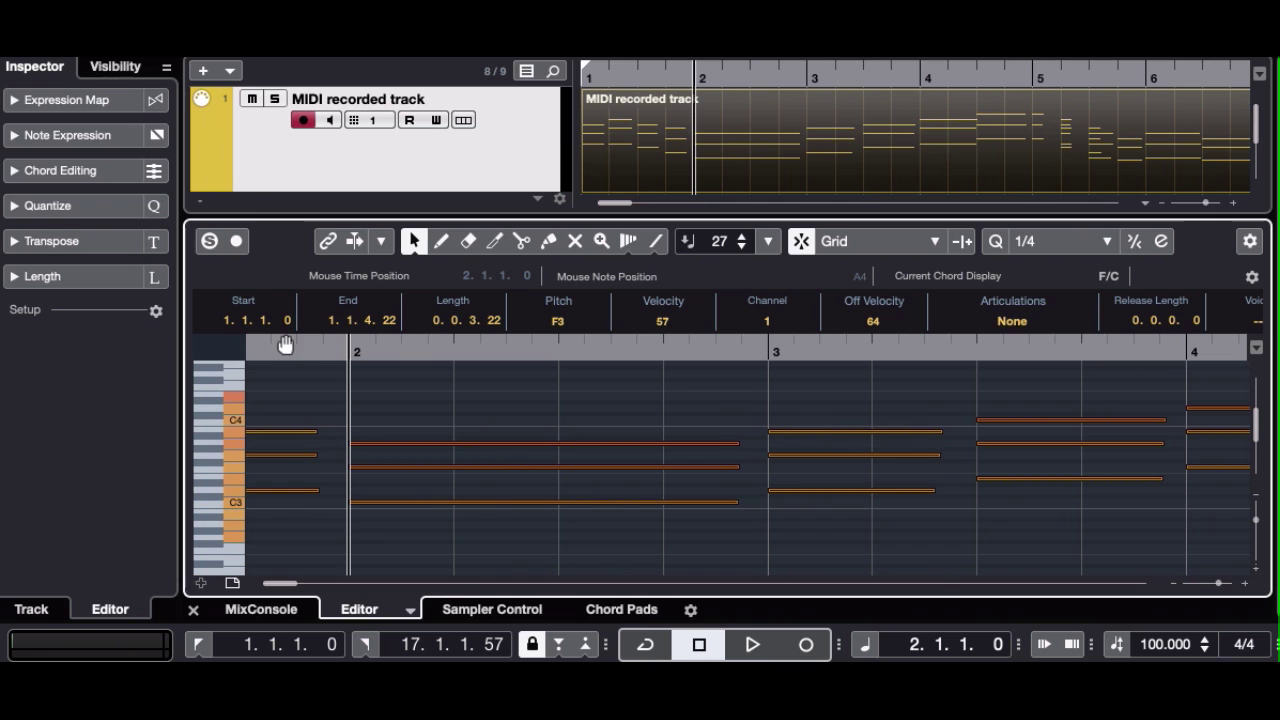
pyautogui.moveTo(353, 352); pyautogui.dragTo(351, 336)
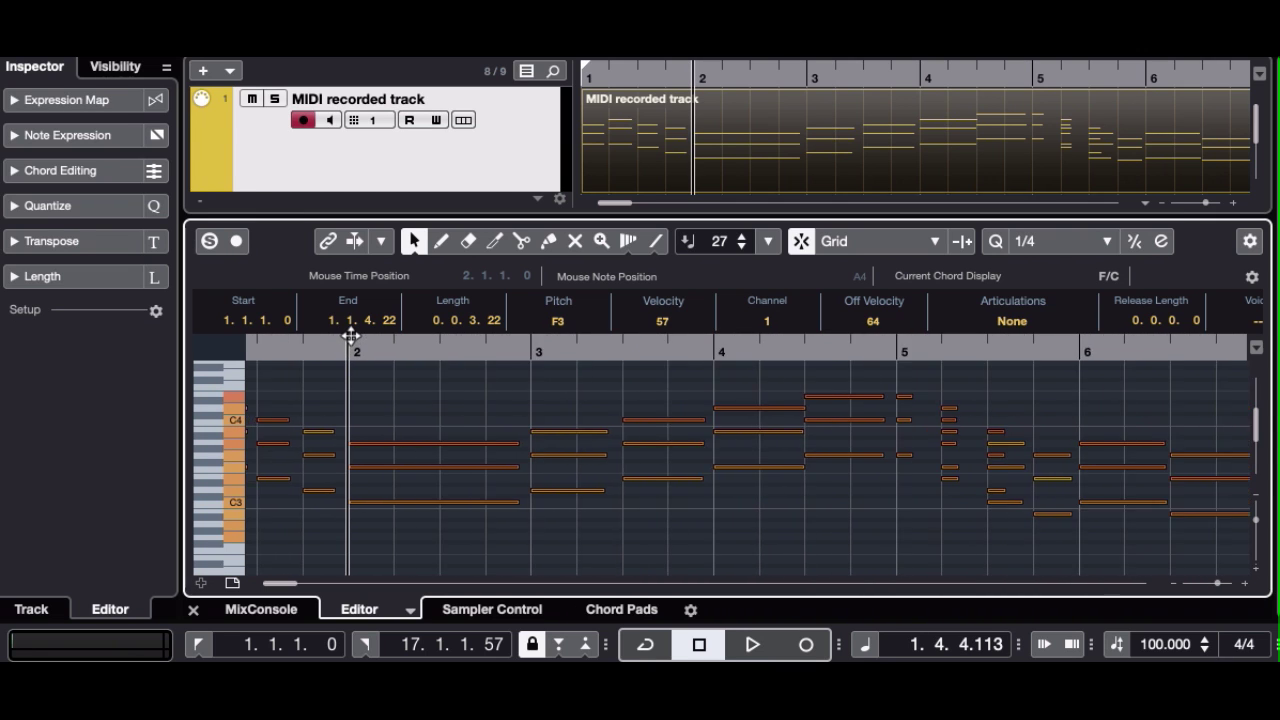
pyautogui.click(351, 337)
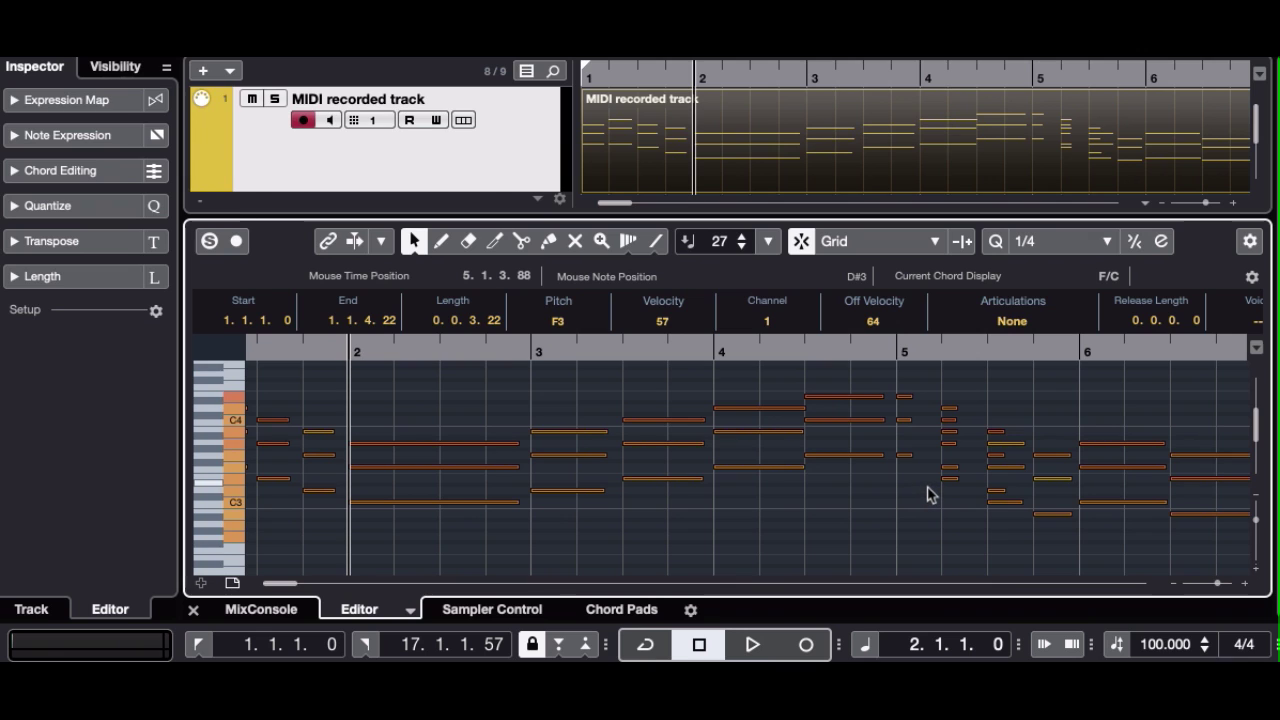
pyautogui.press('super+z')
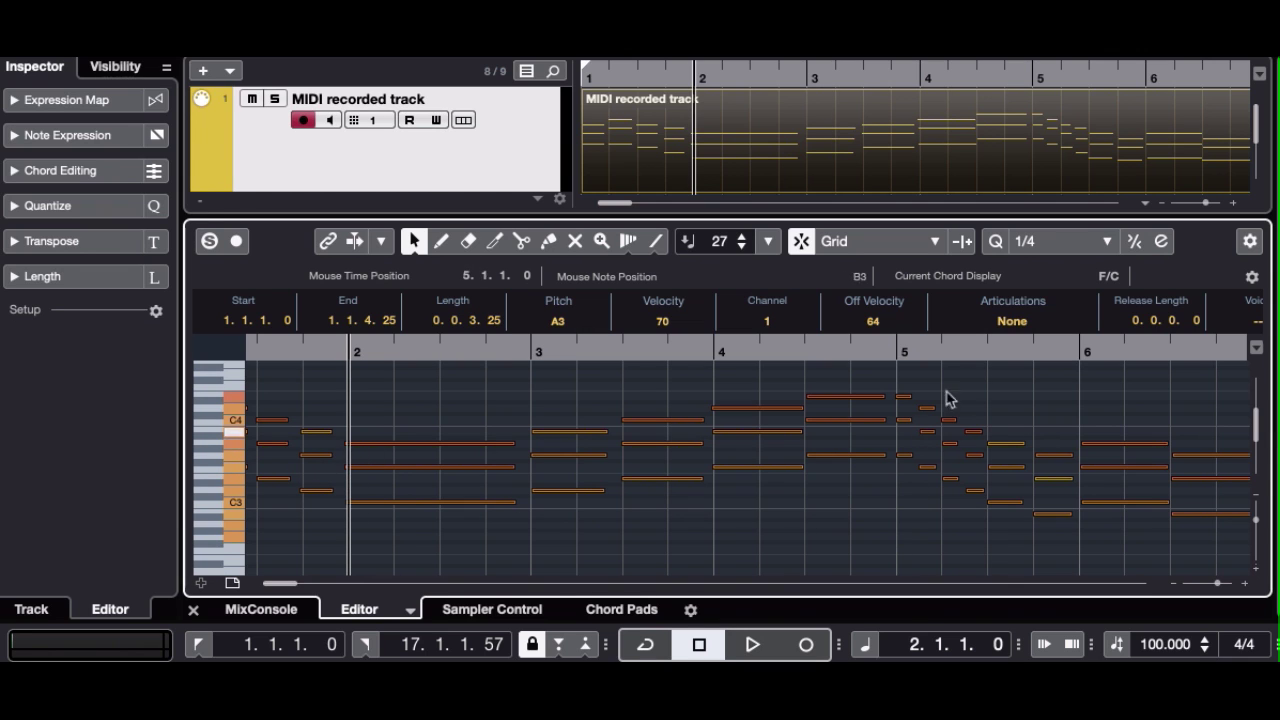
# Quantize all selected notes with the preset set to 1/8, and return the playhead to the start.
pyautogui.click(1054, 250)
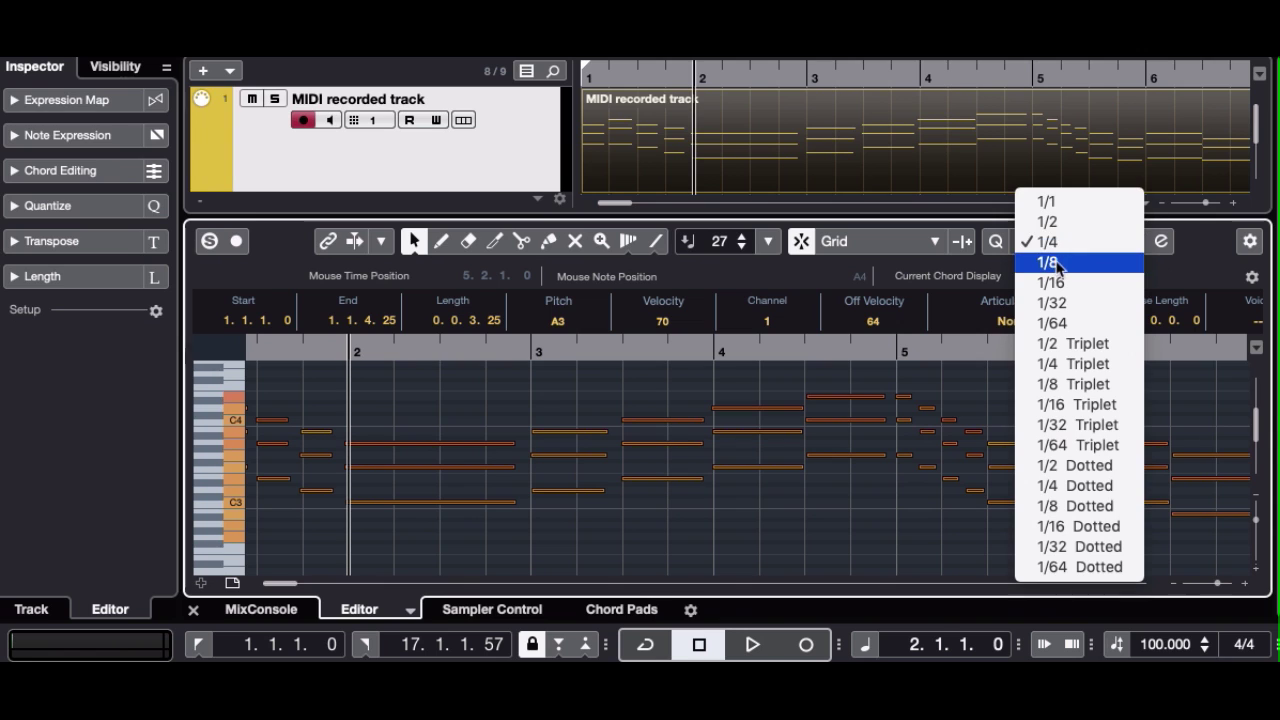
pyautogui.click(1047, 262)
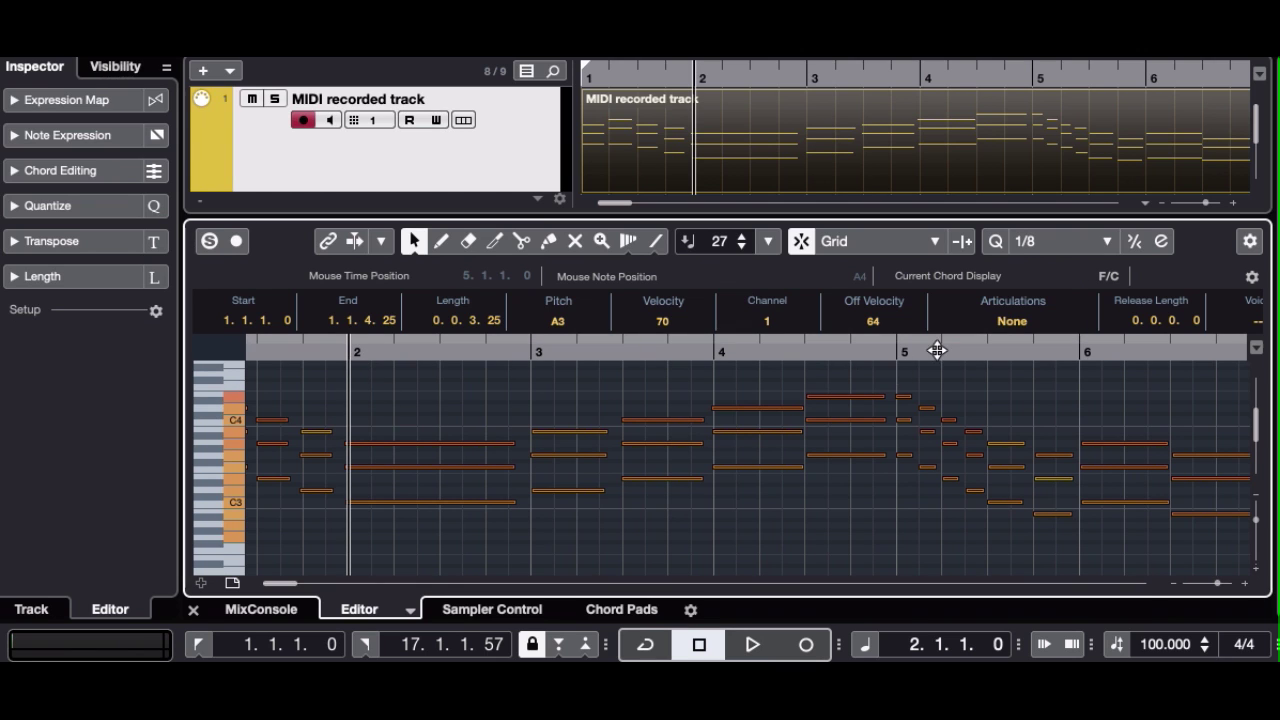
pyautogui.moveTo(933, 353); pyautogui.dragTo(937, 434)
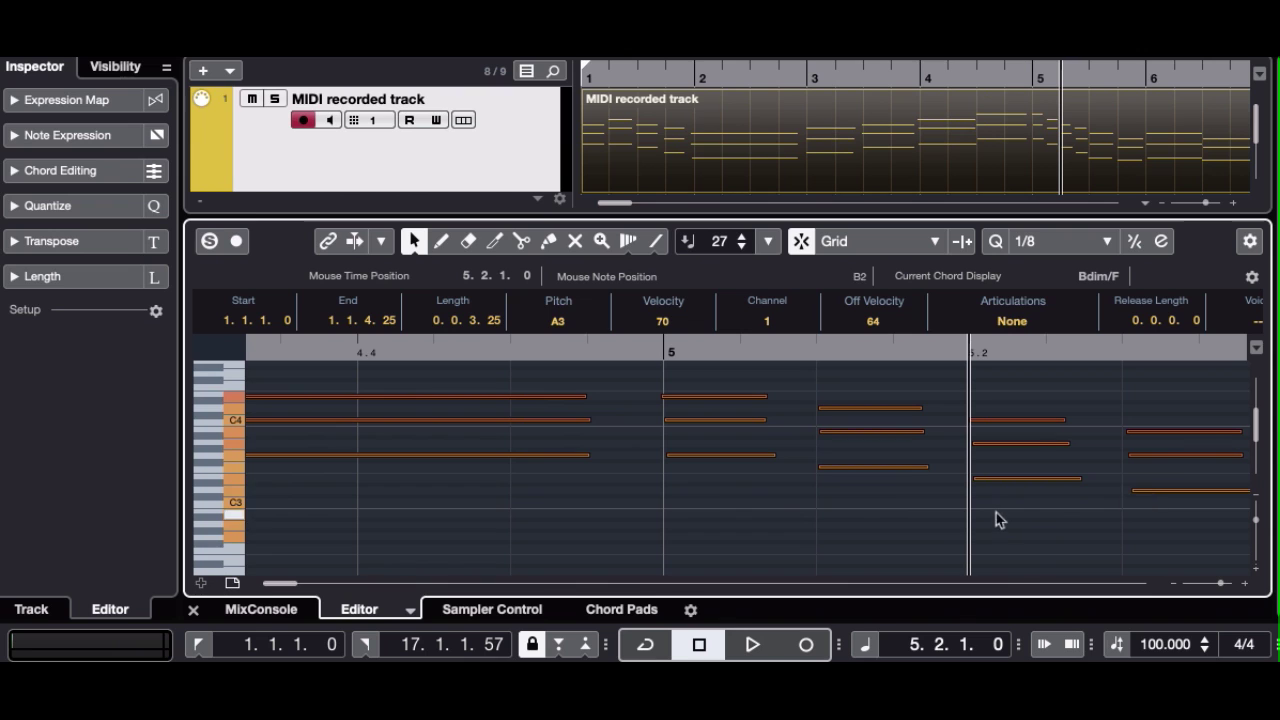
pyautogui.press('q')
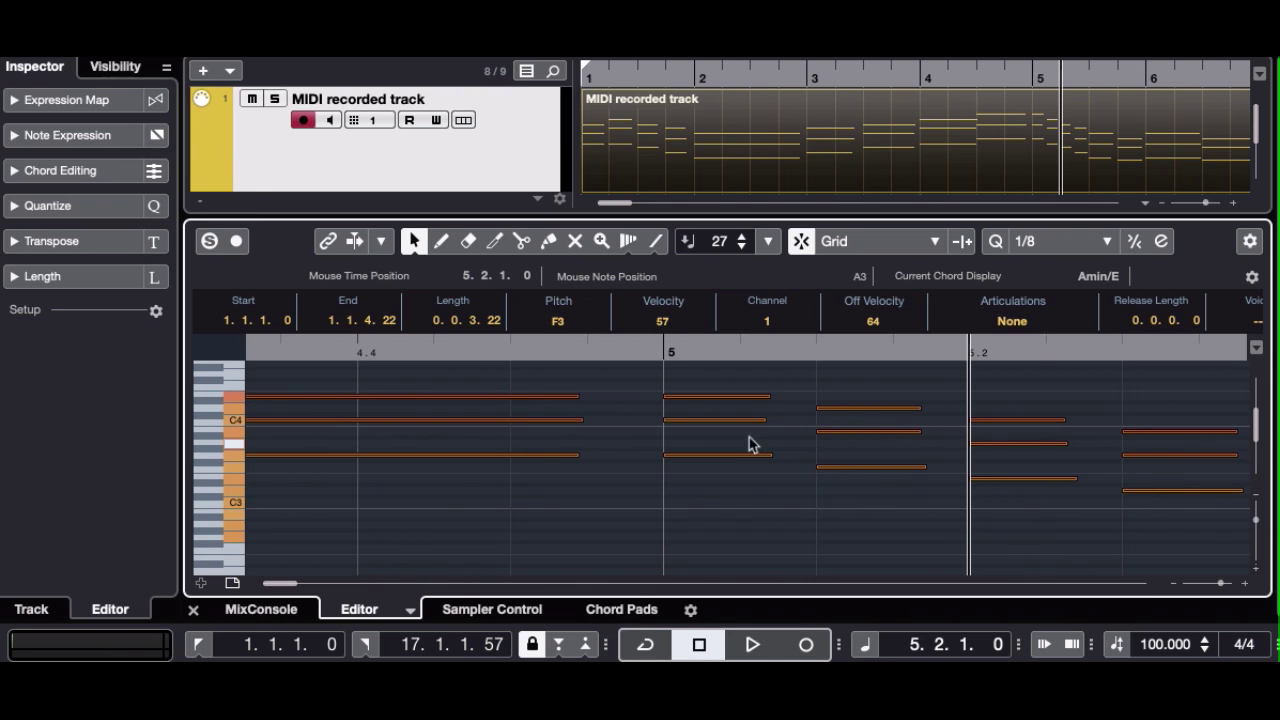
pyautogui.moveTo(414, 351); pyautogui.dragTo(420, 266)
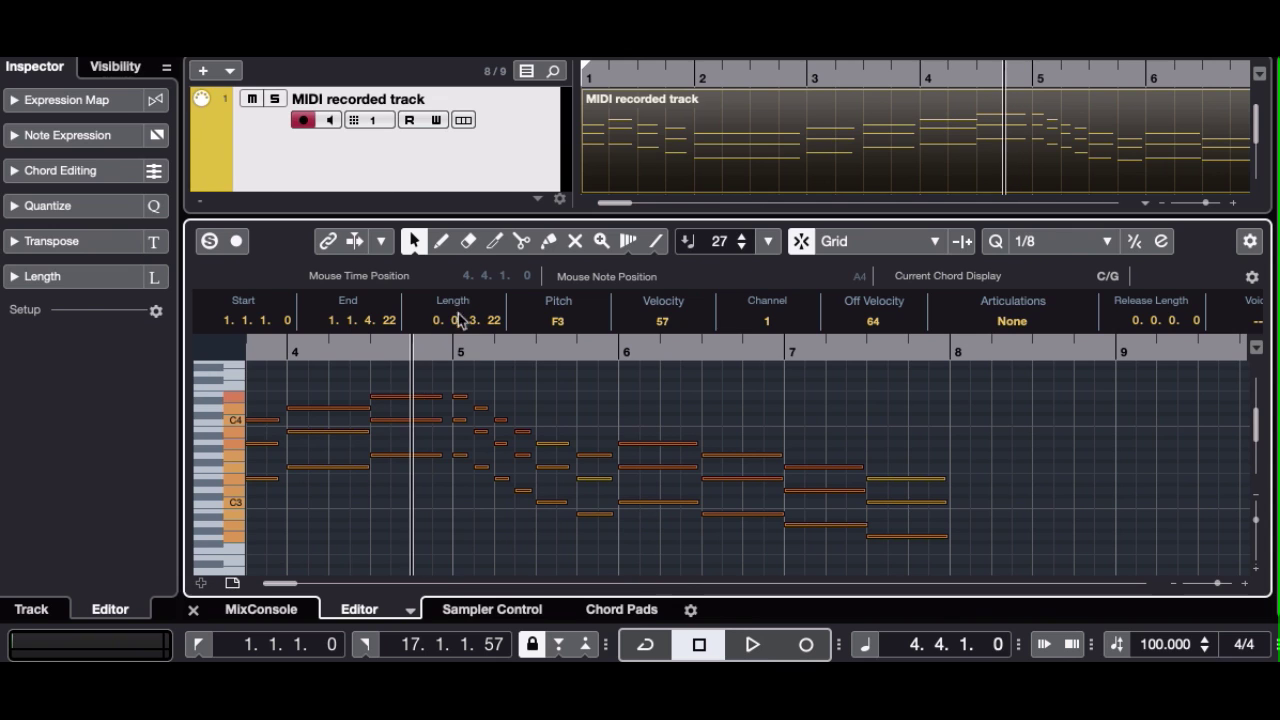
pyautogui.press('Home')
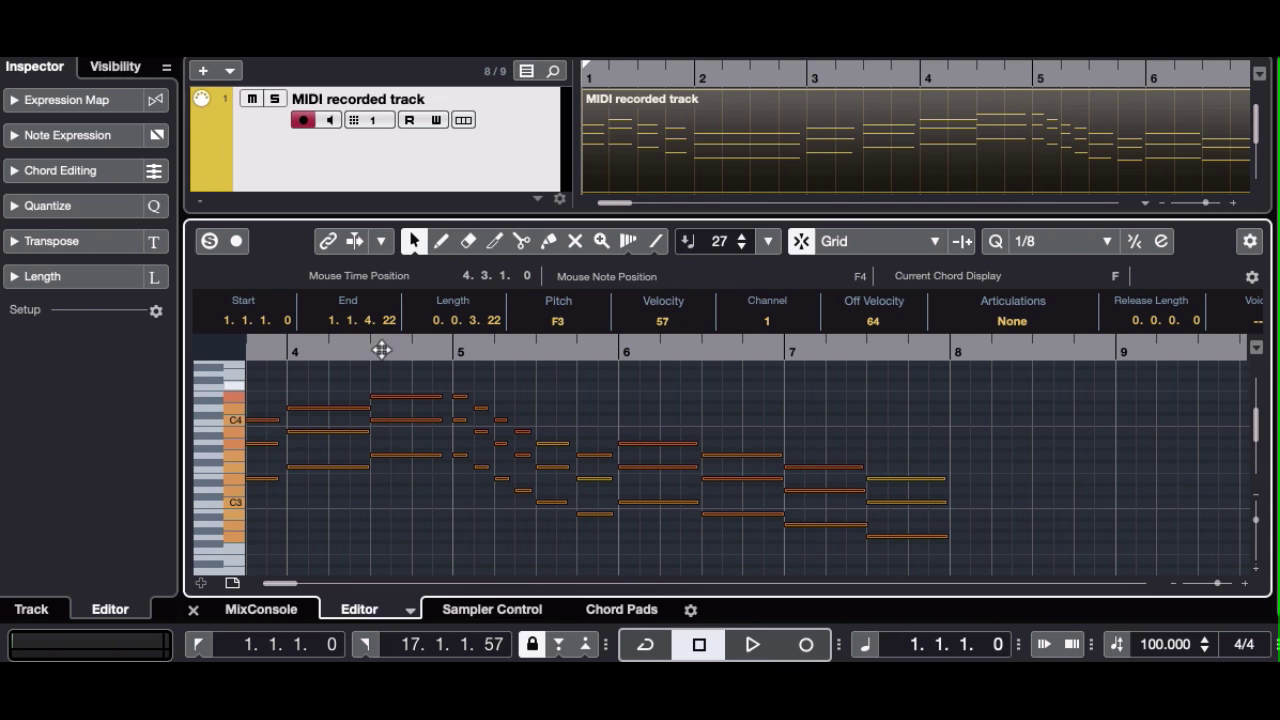
# Turn on Auto-Scroll, and toggle the MIDI recorded track's time base to linear and back to musical.
pyautogui.click(355, 242)
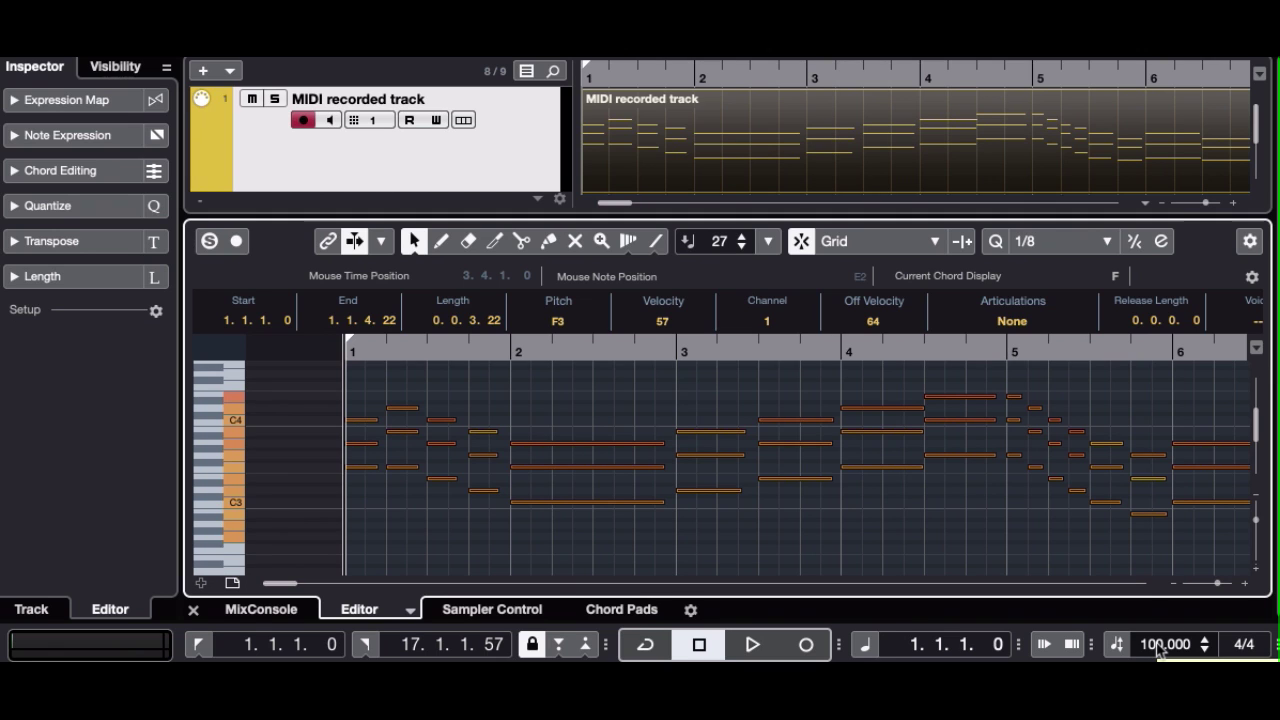
pyautogui.click(395, 172)
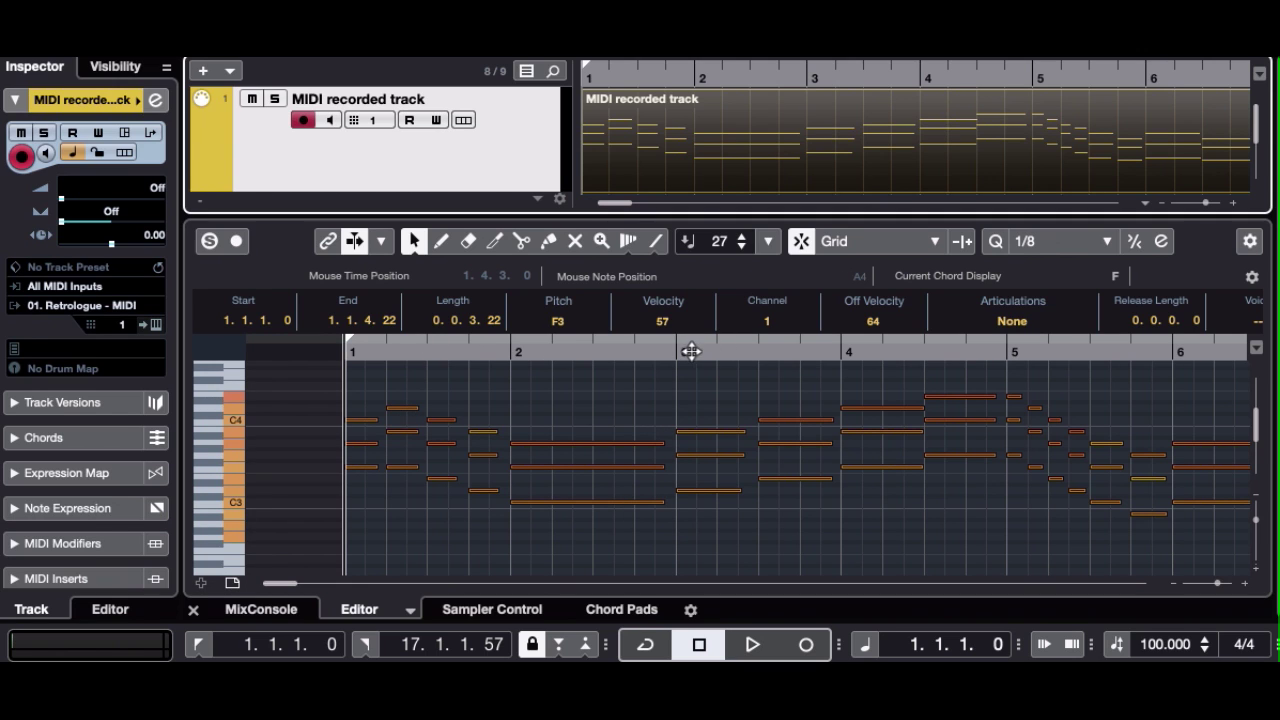
pyautogui.click(72, 155)
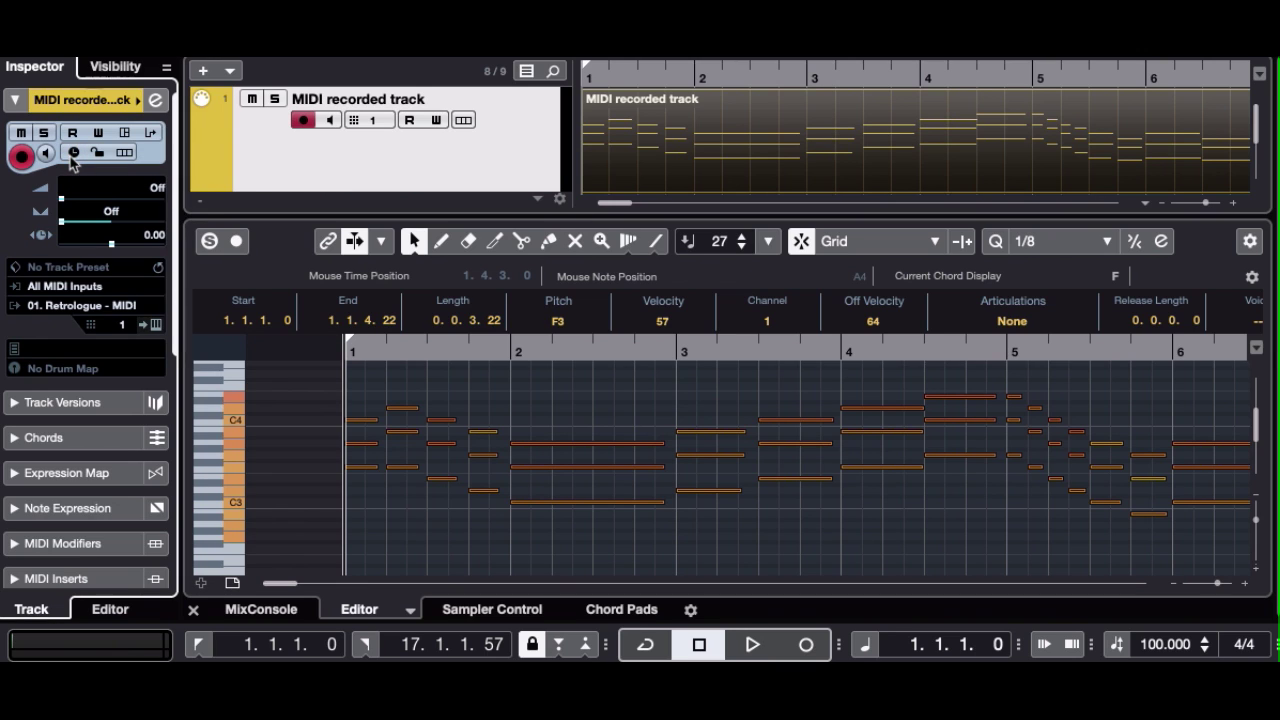
pyautogui.click(72, 154)
# Add a Tempo track to the project and activate it.
pyautogui.rightClick(351, 165)
pyautogui.moveTo(405, 167)
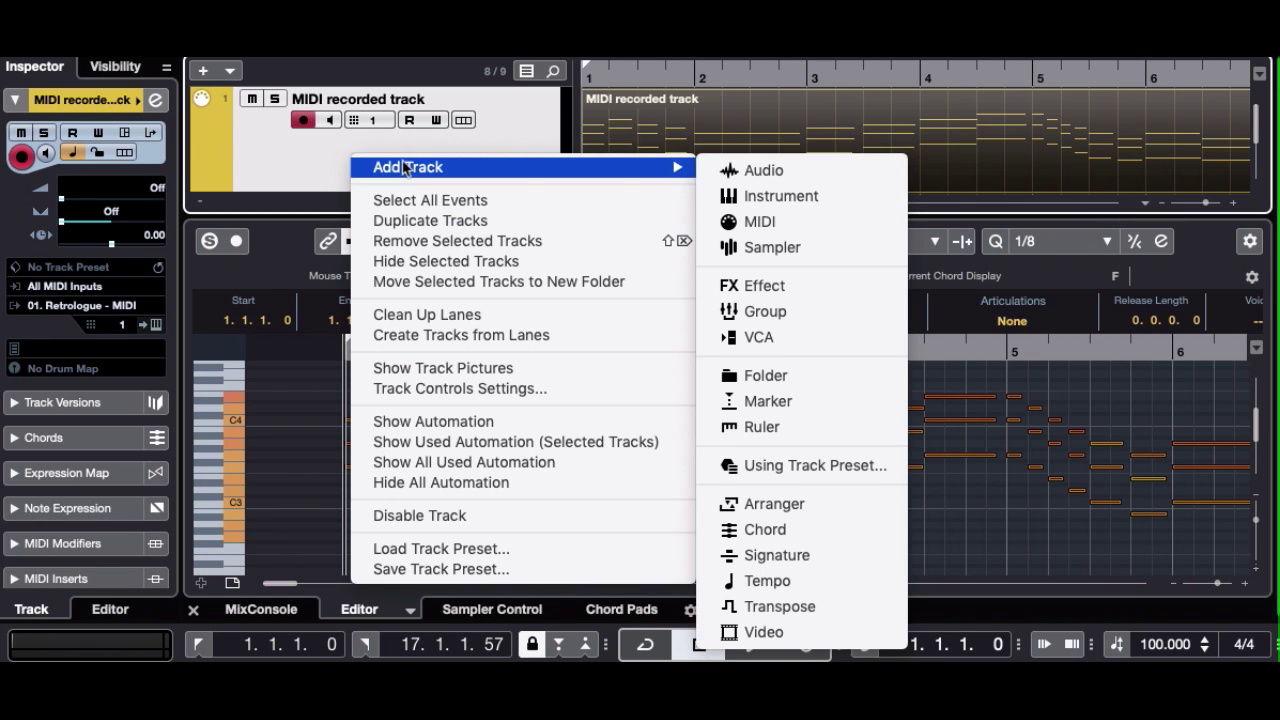
pyautogui.click(731, 583)
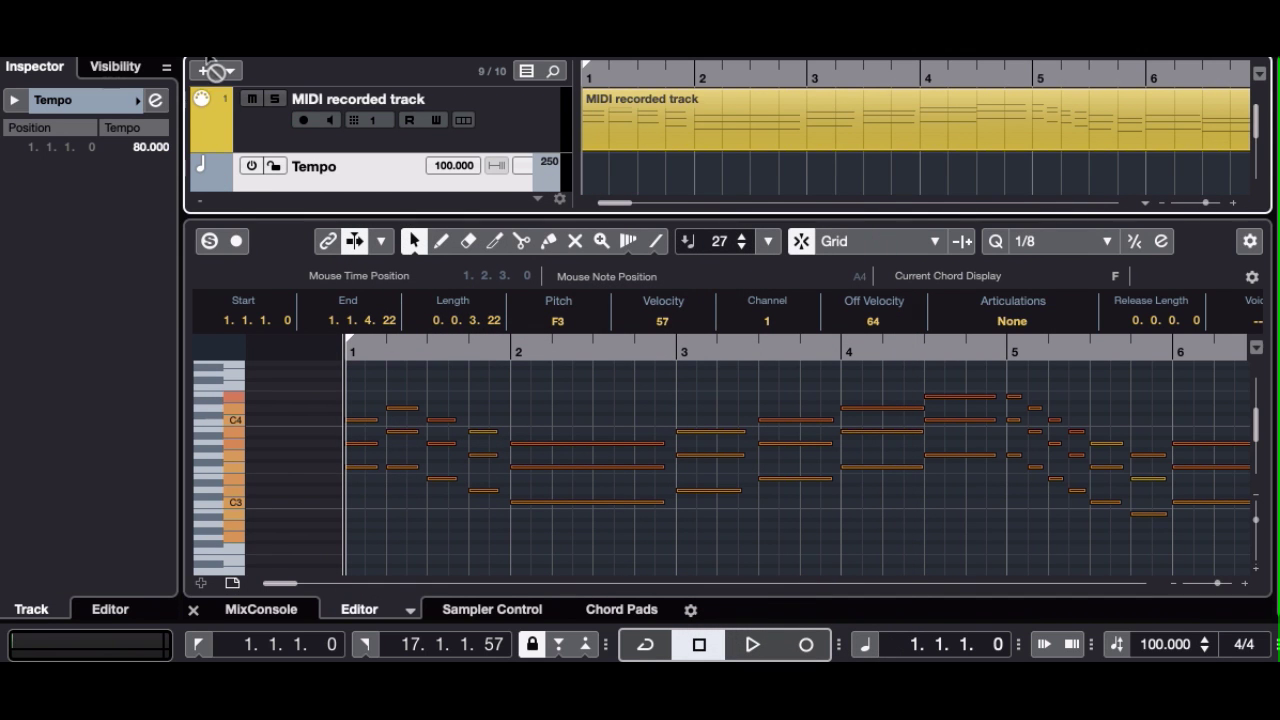
pyautogui.scroll(-1, 218, 97)
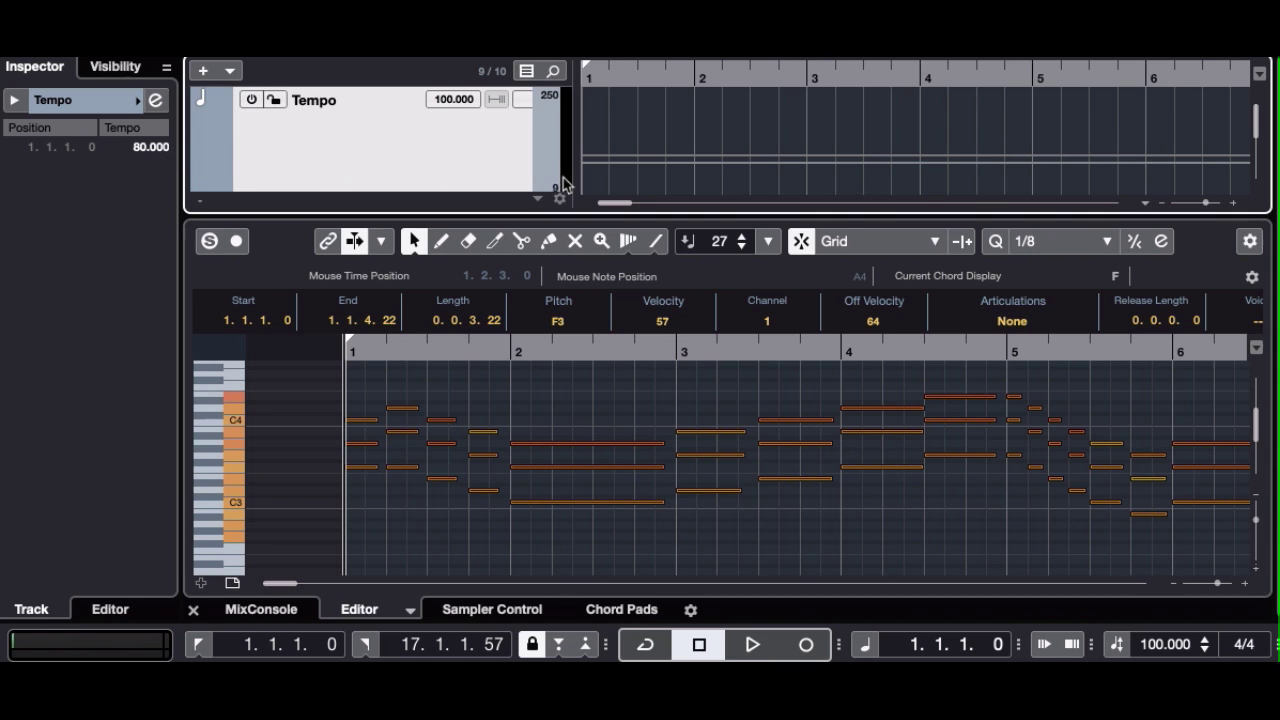
pyautogui.click(1118, 645)
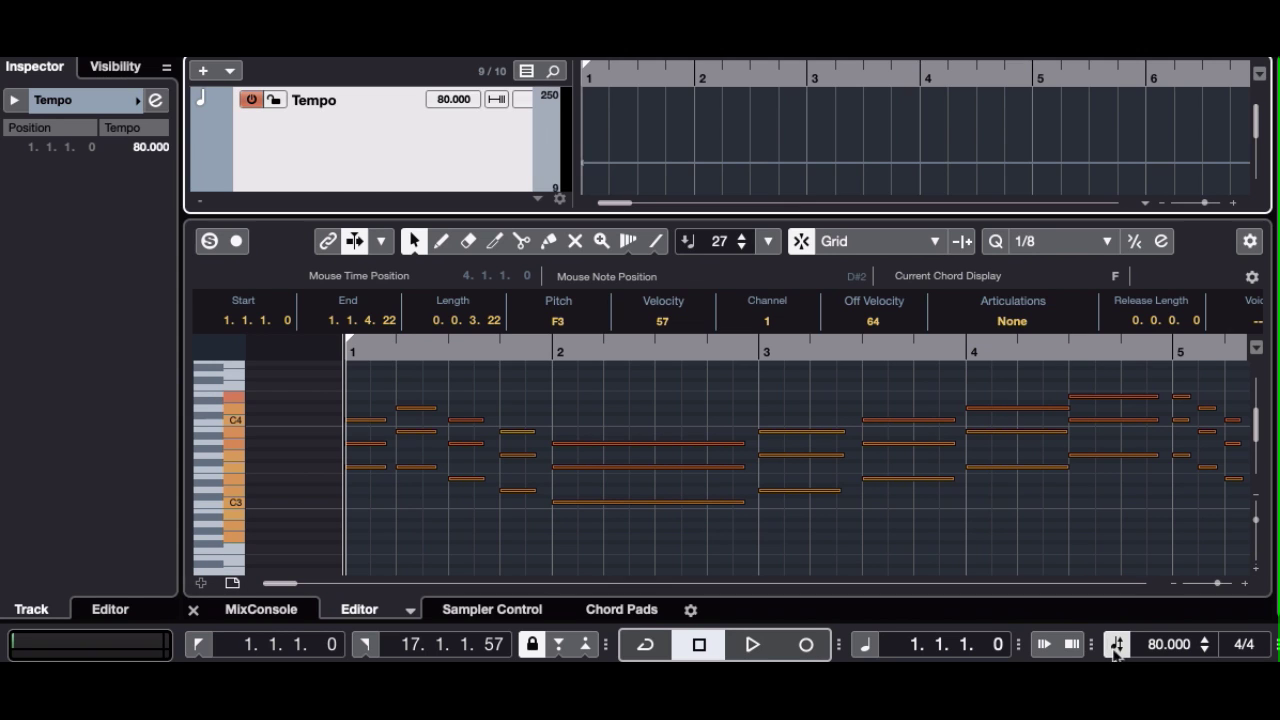
pyautogui.click(1115, 646)
# Lower the tempo point at 1.1.1.0 to 70 BPM, using bar 2 as reference, and play from the start.
pyautogui.click(694, 77)
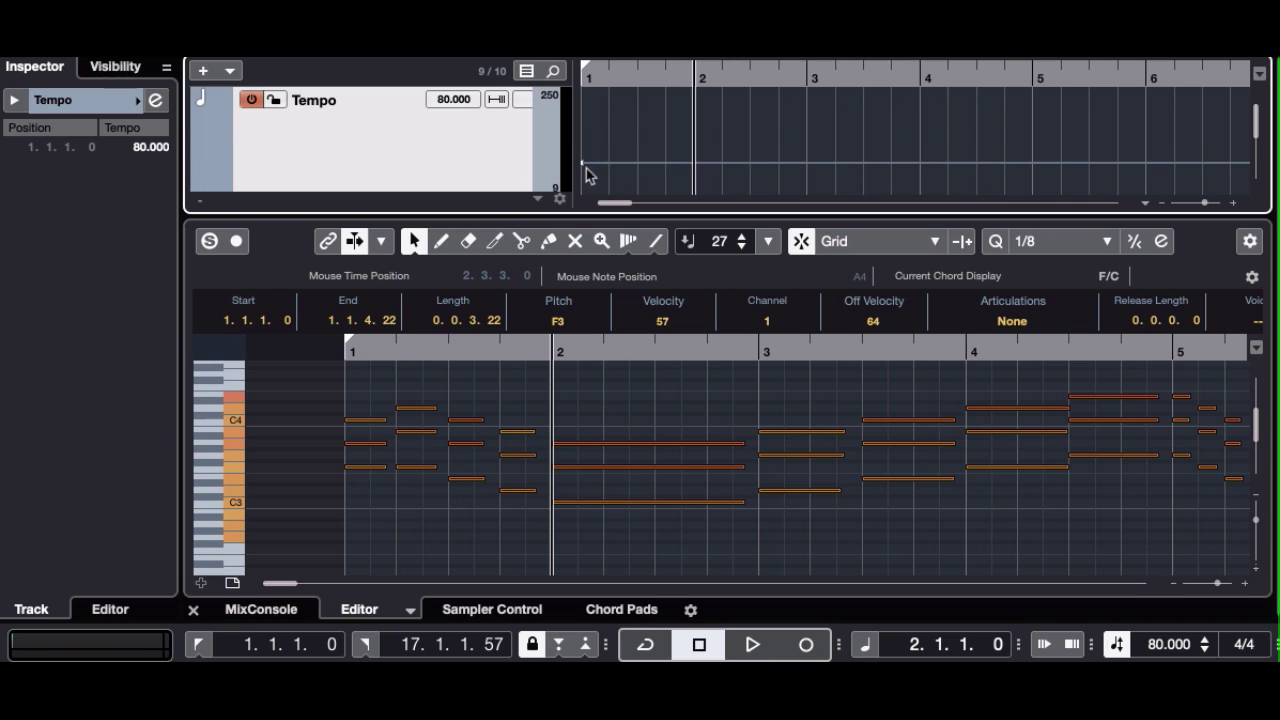
pyautogui.moveTo(585, 172)
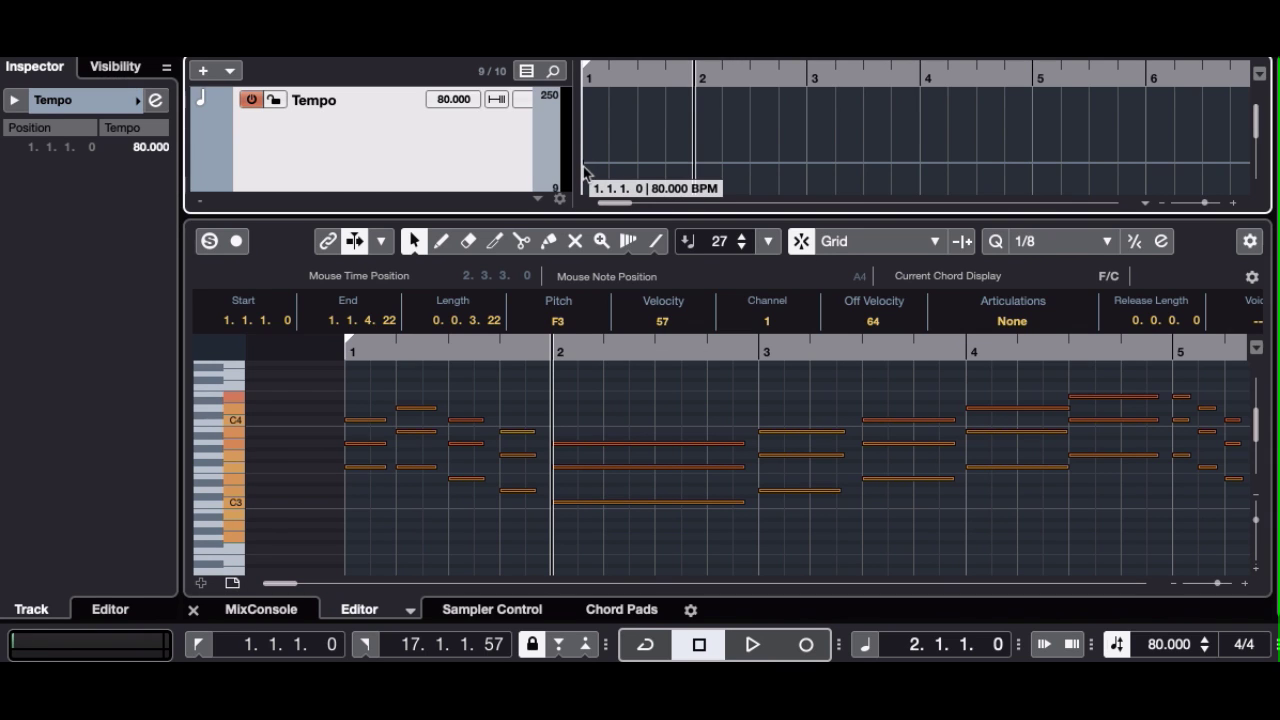
pyautogui.moveTo(585, 172); pyautogui.dragTo(586, 175)
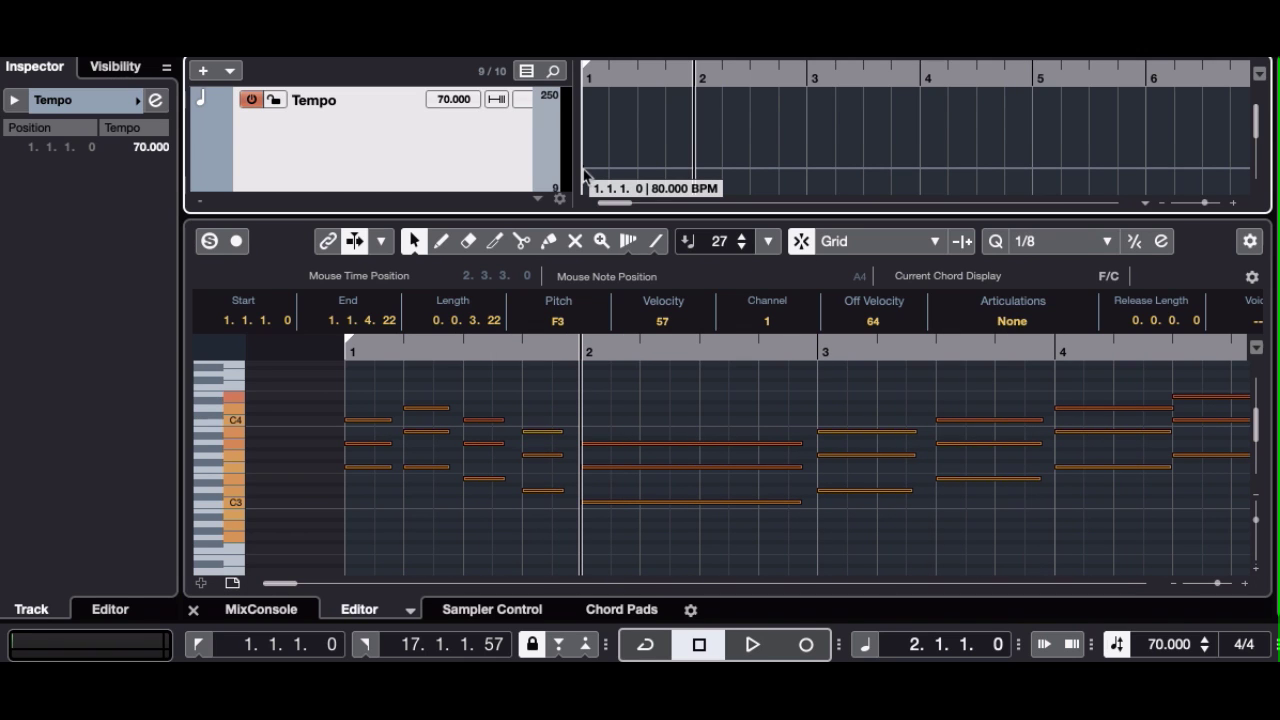
pyautogui.click(586, 176)
pyautogui.press('Home')
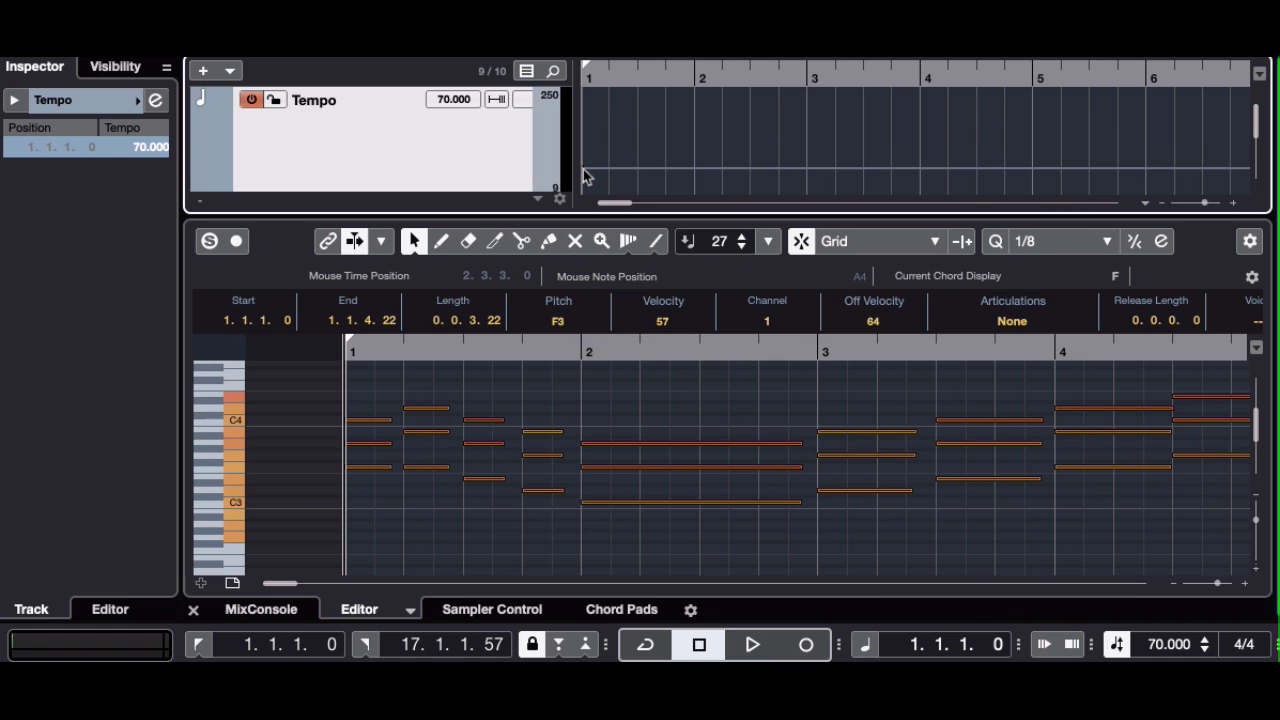
pyautogui.press('space')
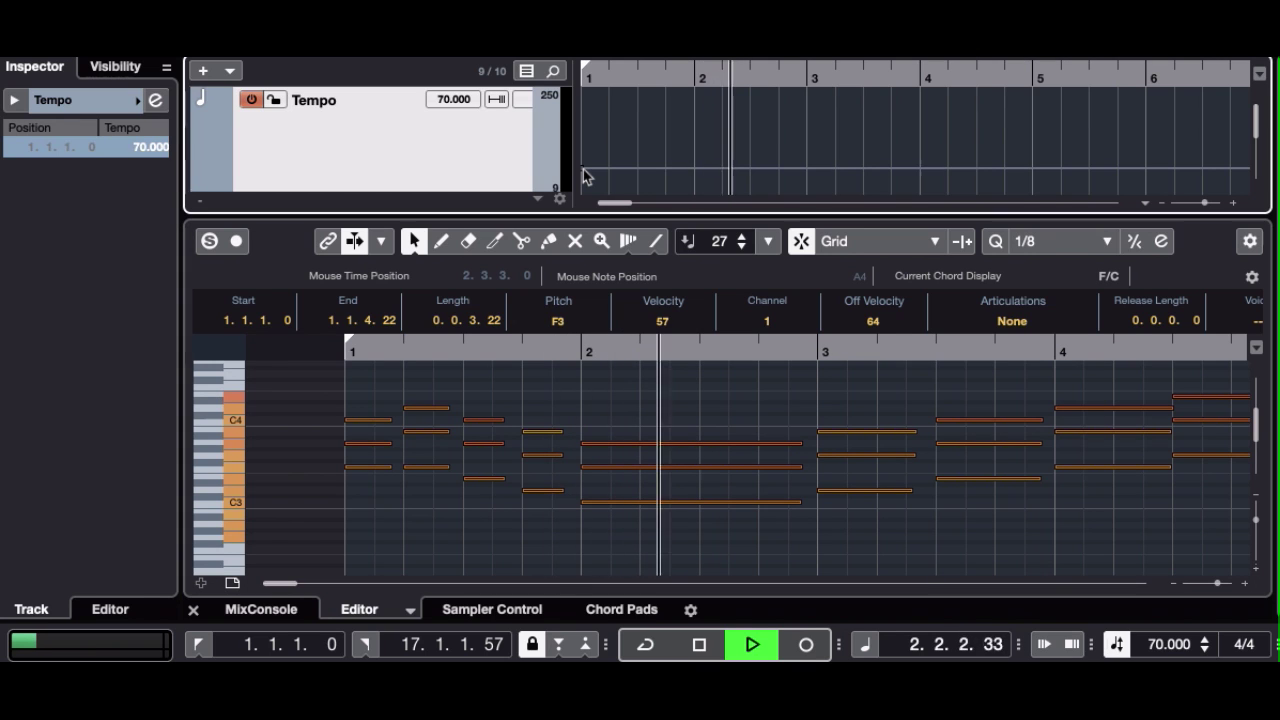
# Stop playback, raise the tempo point at 1.1.1.0 to 90 BPM, and play the recording briefly from the start.
pyautogui.press('space')
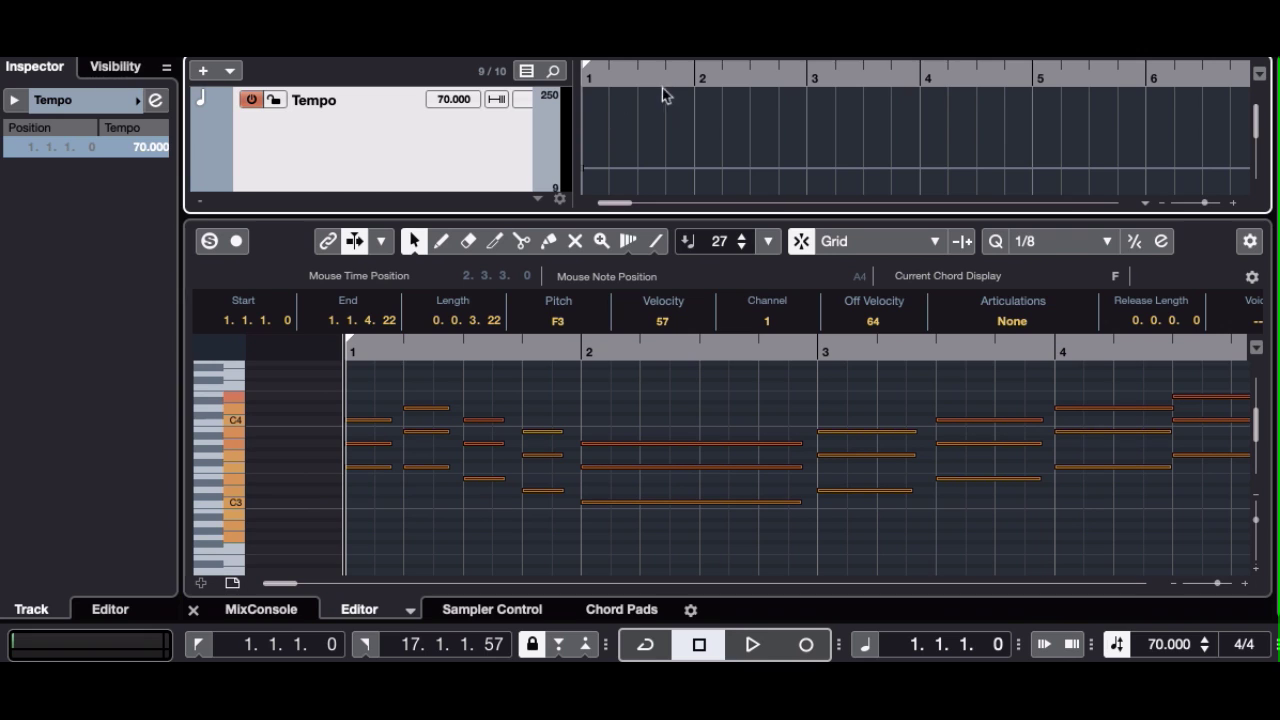
pyautogui.click(637, 75)
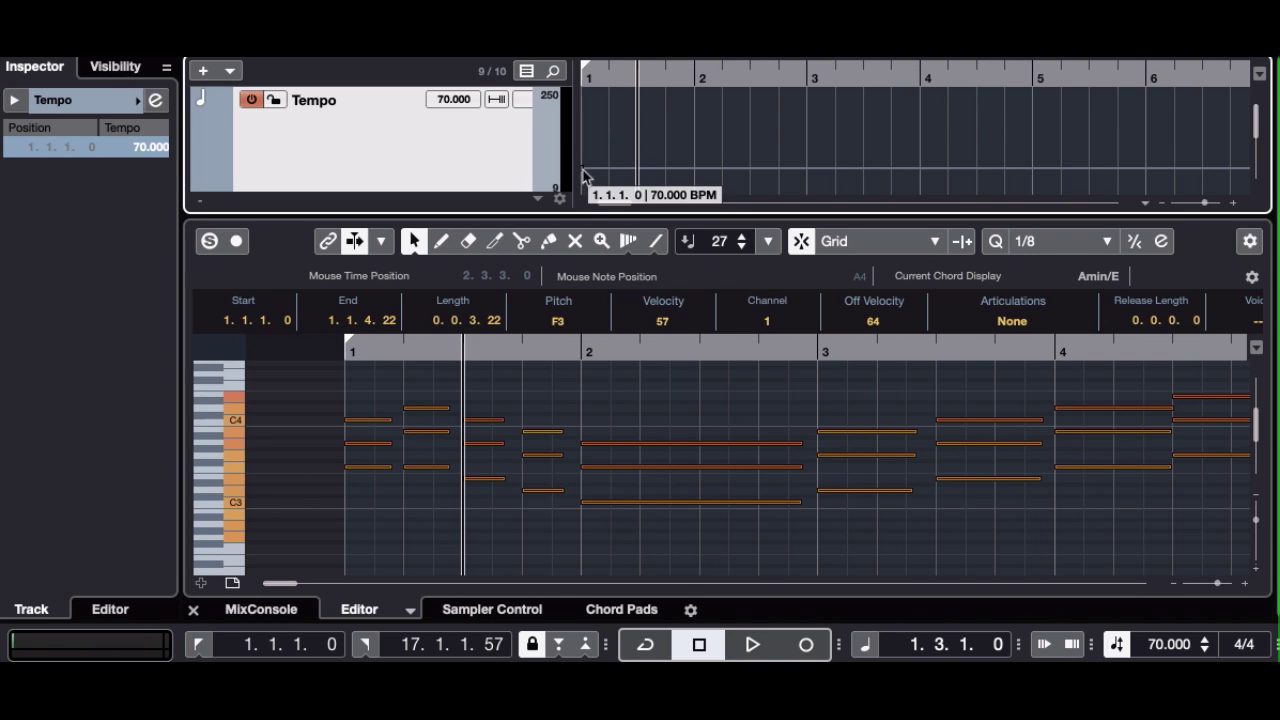
pyautogui.moveTo(582, 170); pyautogui.dragTo(588, 166)
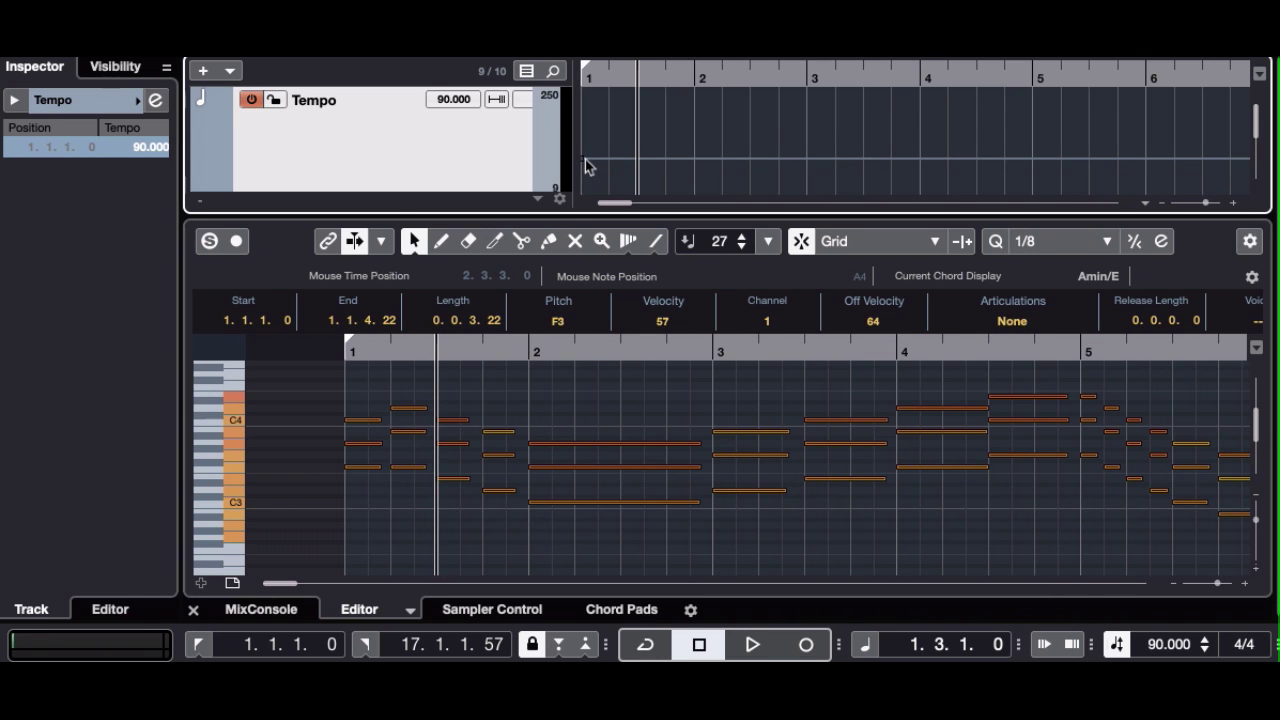
pyautogui.press('Home')
pyautogui.press('space')
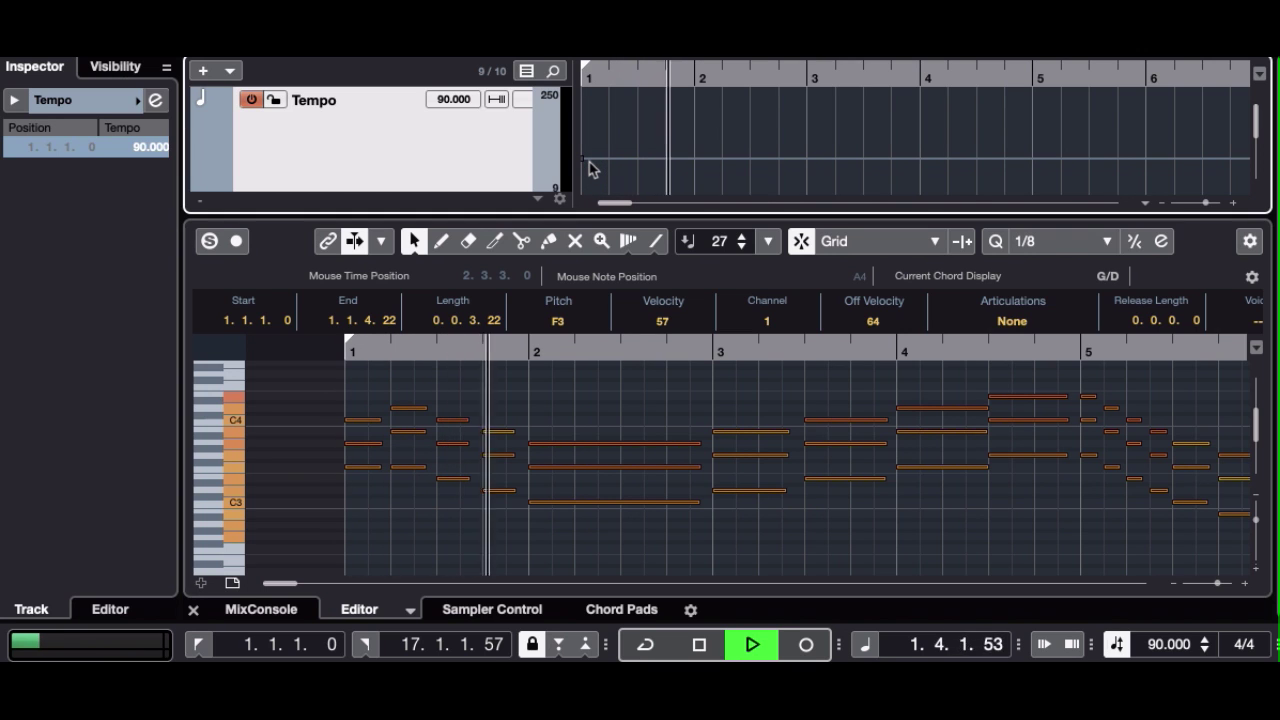
pyautogui.press('space')
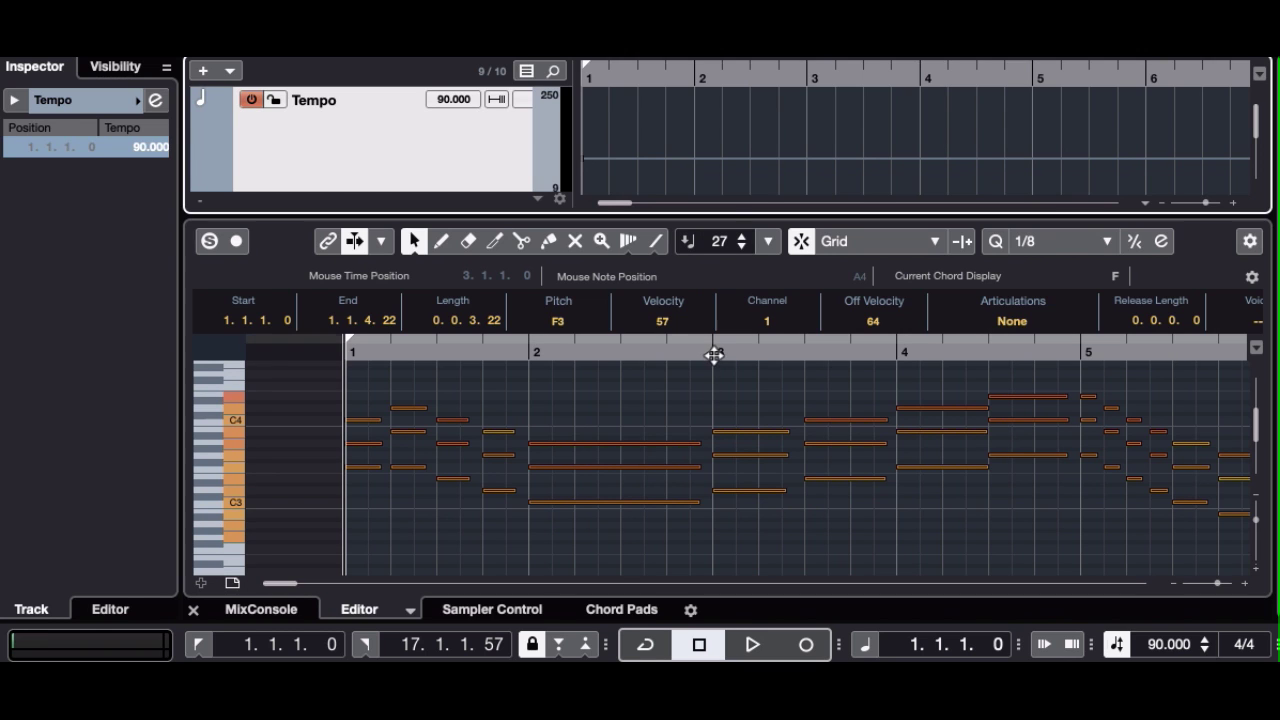
# Add a 90 BPM tempo point at 3.1.1.0 and ramp down to a 70 BPM point at 4.4.4.111, just before bar 5.
pyautogui.click(807, 163)
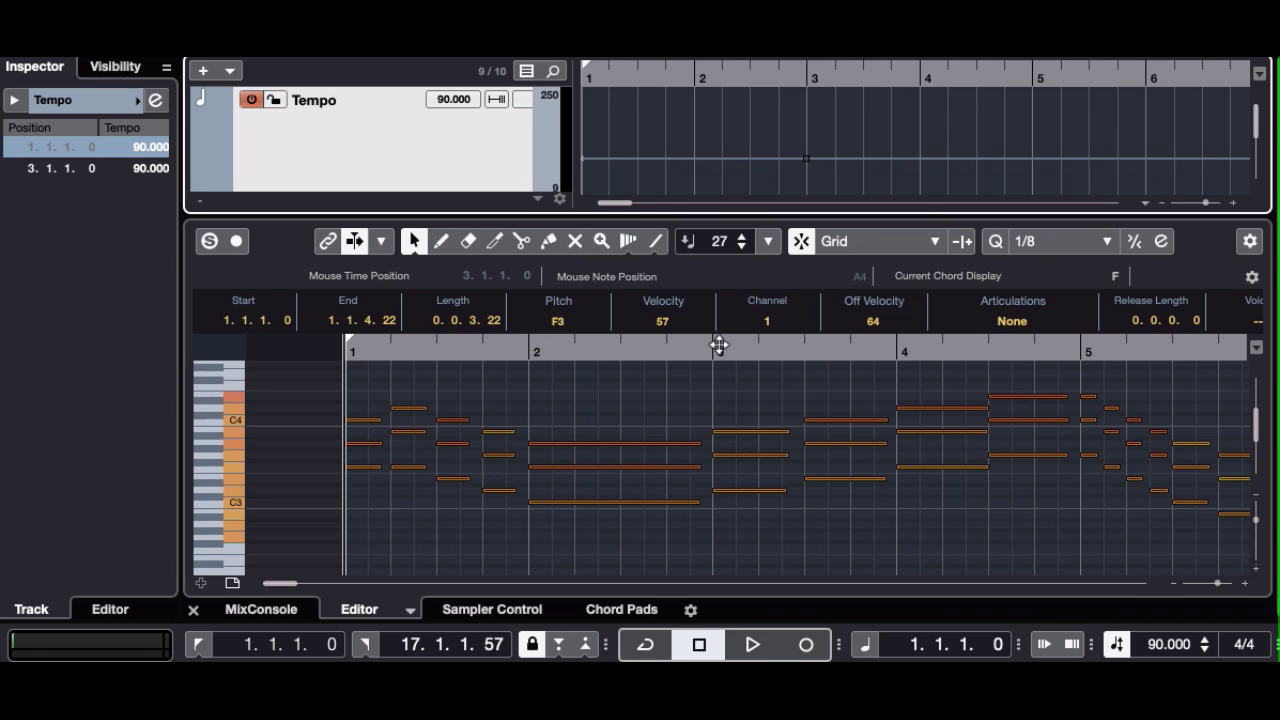
pyautogui.click(1032, 160)
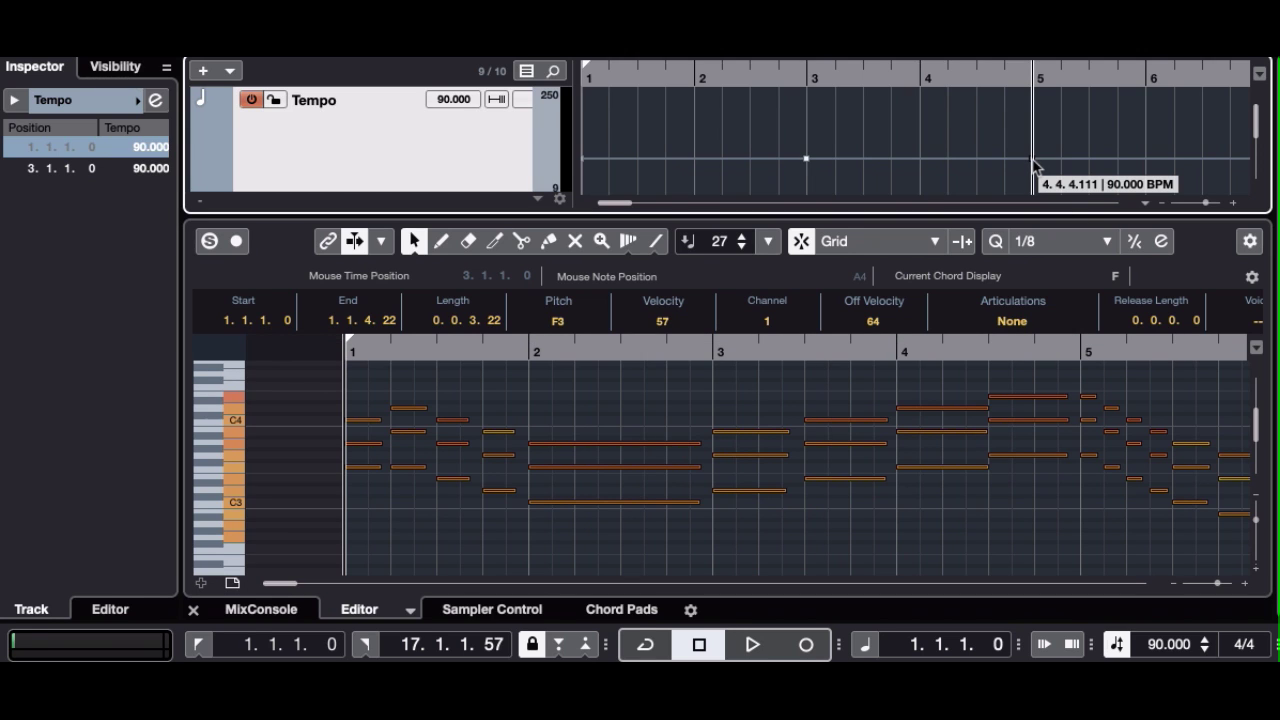
pyautogui.moveTo(1033, 160); pyautogui.dragTo(1033, 172)
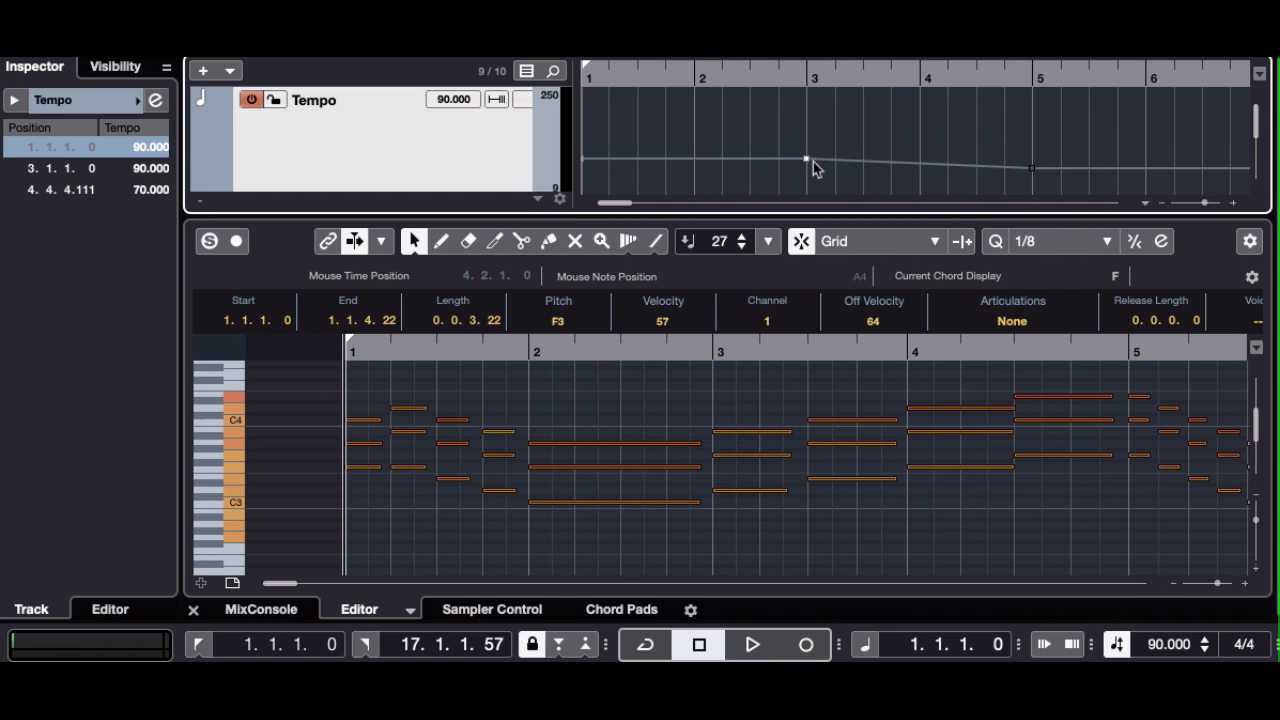
pyautogui.click(523, 99)
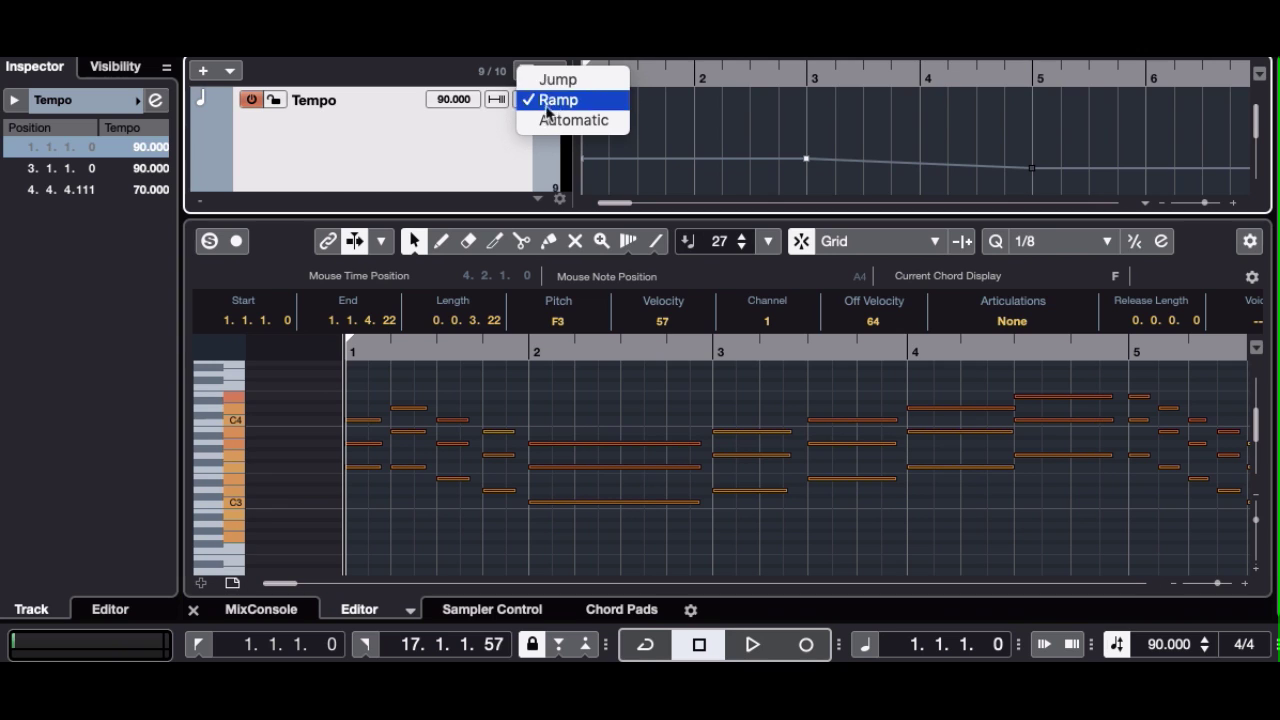
pyautogui.click(518, 152)
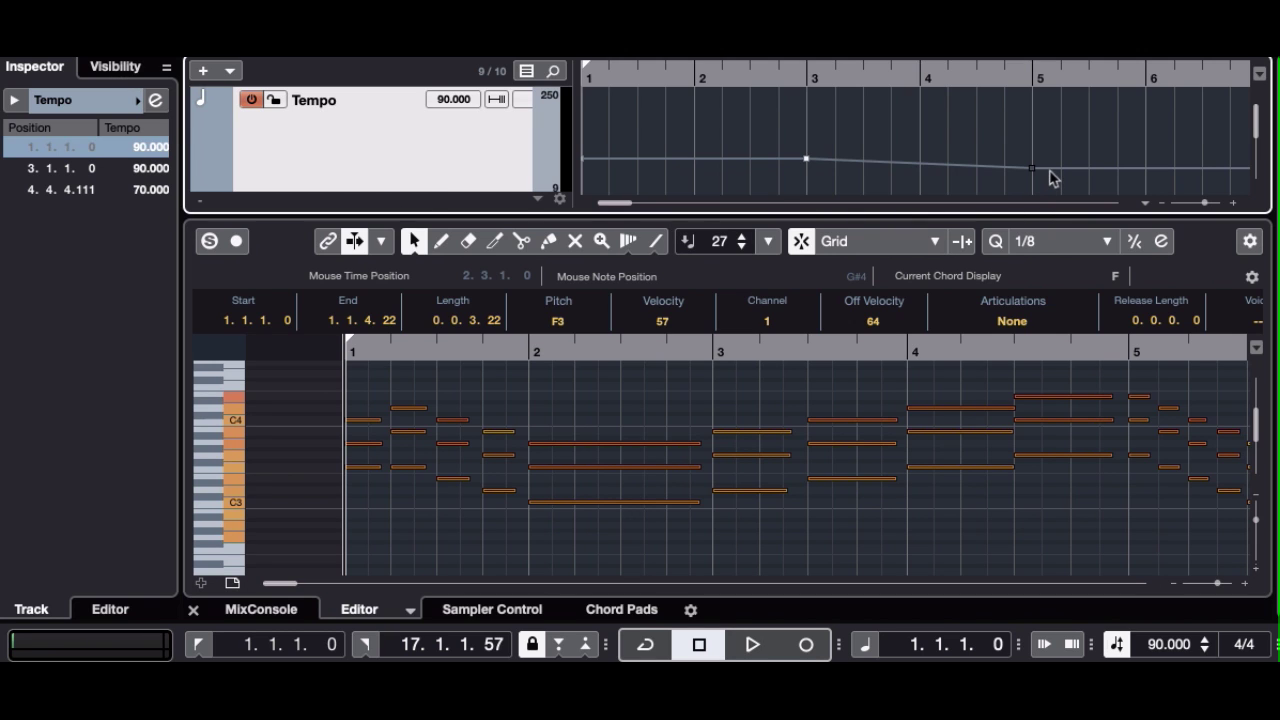
# Add a tempo point at 5.1.1.0 that jumps up from the ramp's end, and set its tempo to 90 BPM.
pyautogui.moveTo(1049, 169); pyautogui.dragTo(1032, 157)
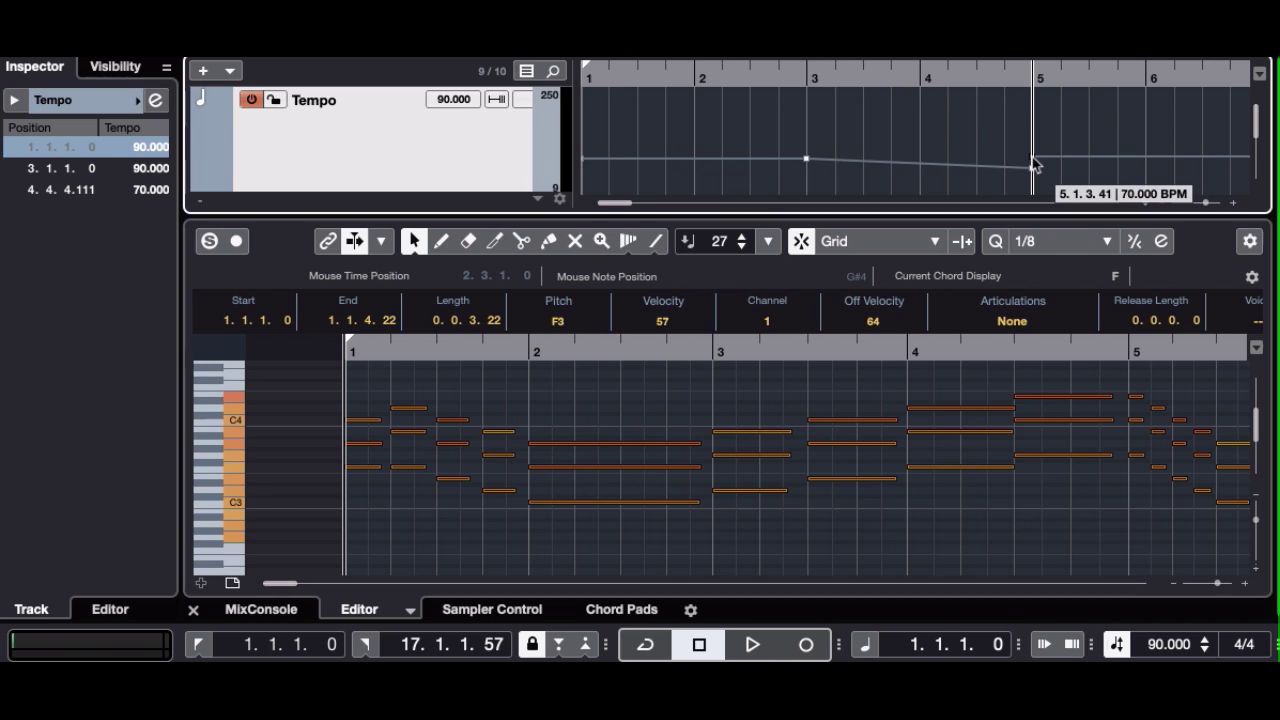
pyautogui.moveTo(1032, 158); pyautogui.dragTo(1031, 168)
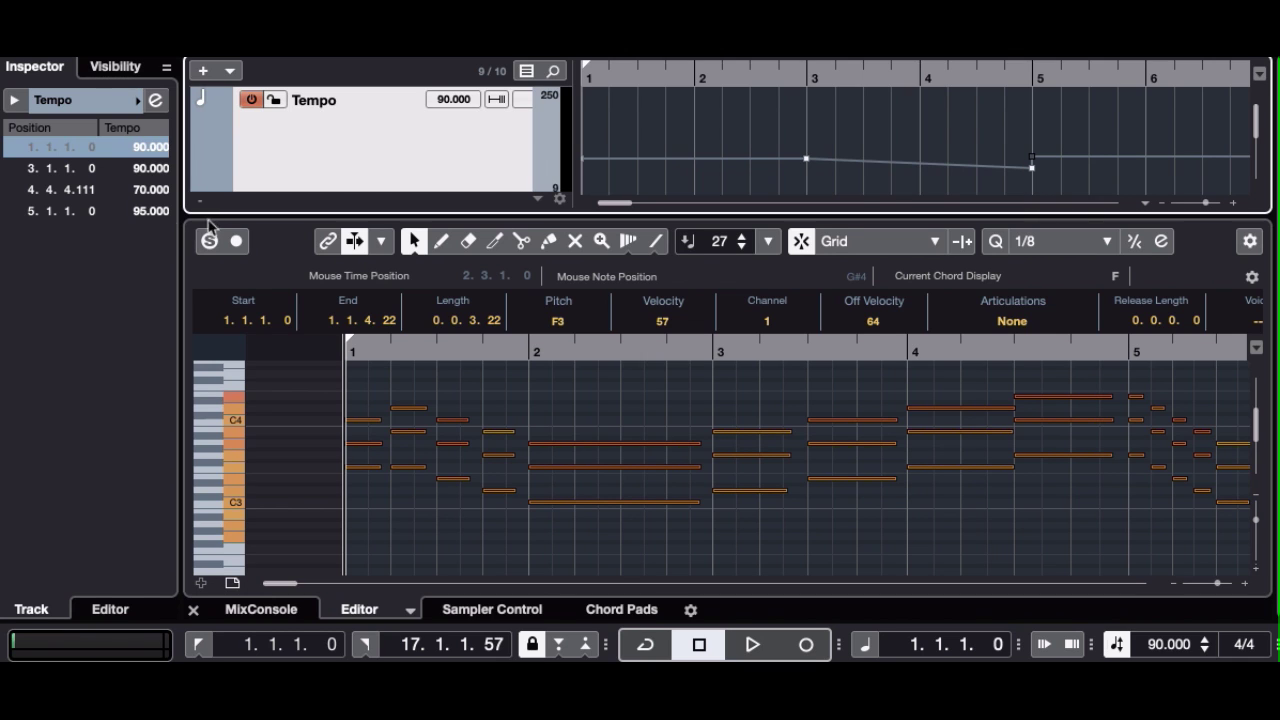
pyautogui.doubleClick(147, 212)
pyautogui.write('90')
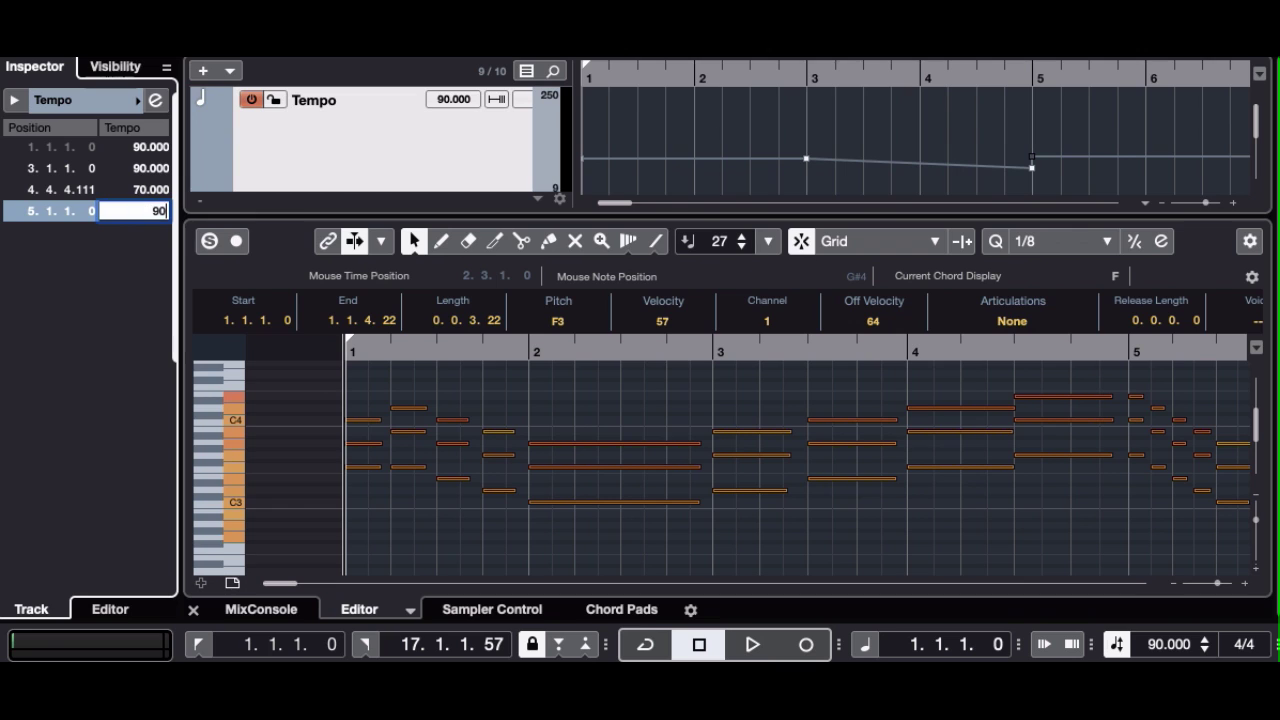
pyautogui.press('Return')
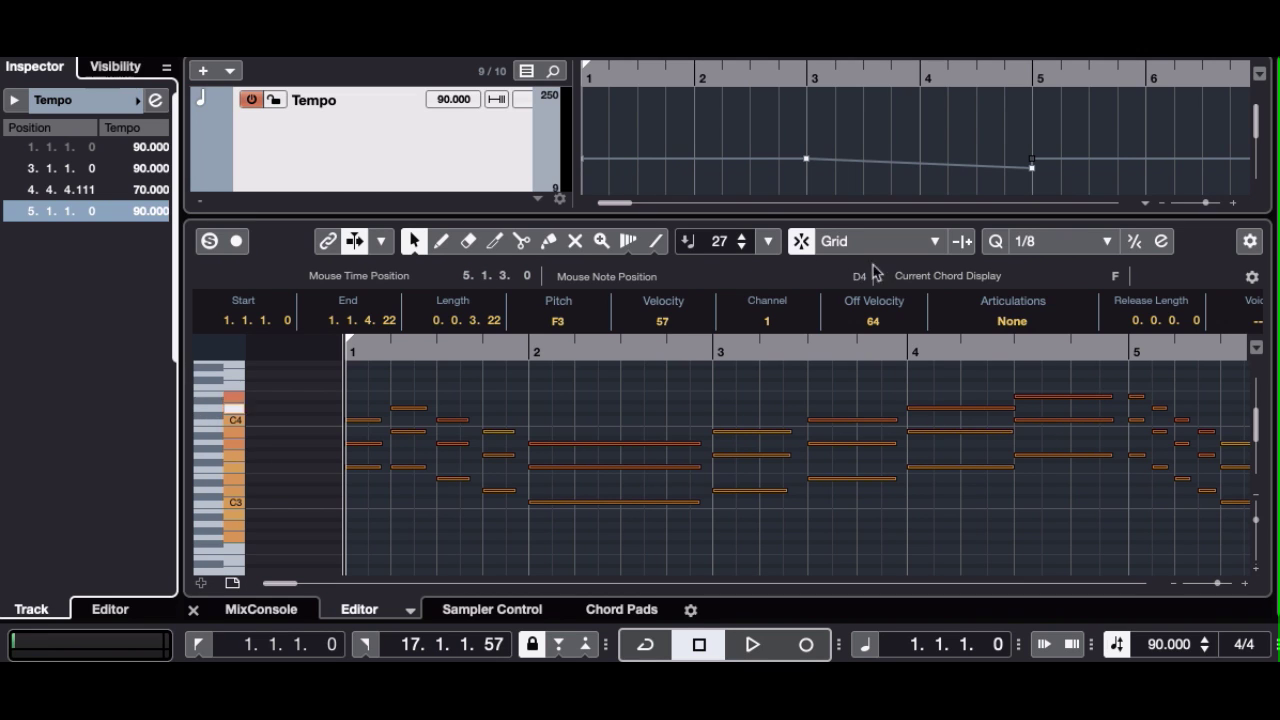
# Play the recording from the start through the tempo ramp into bar 5, and stop playback.
pyautogui.click(1032, 160)
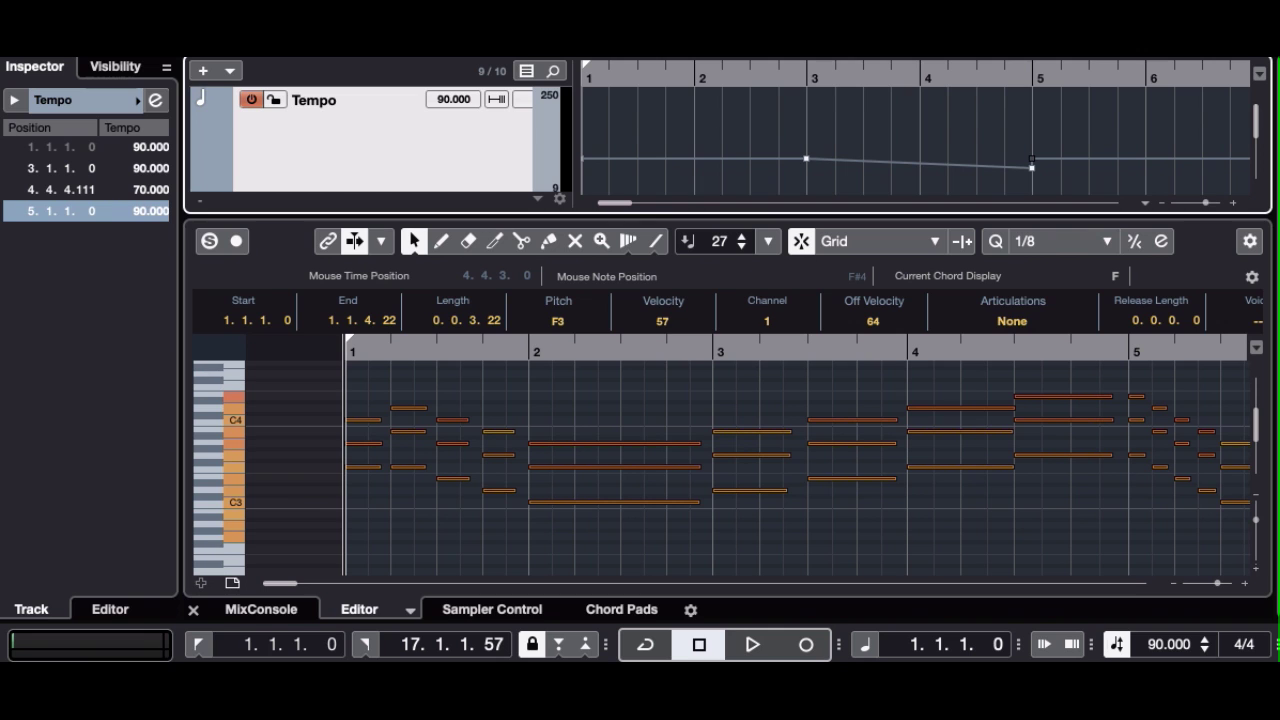
pyautogui.press('space')
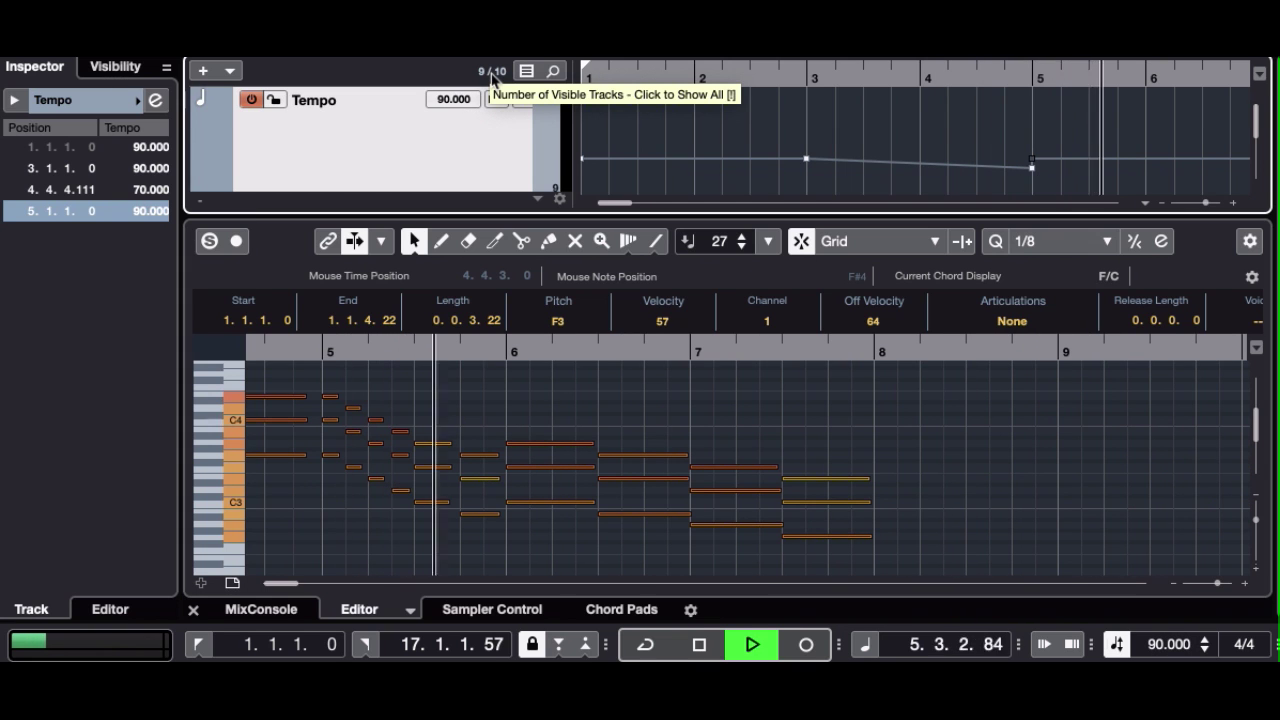
pyautogui.press('space')
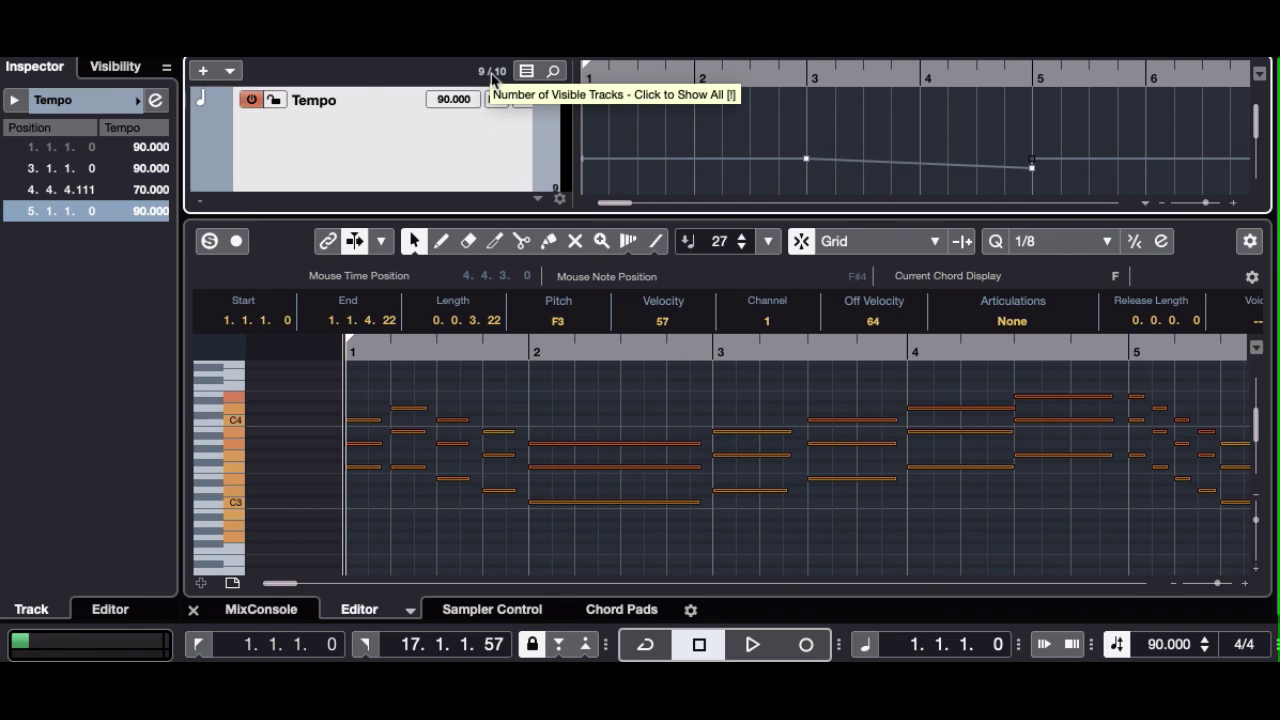